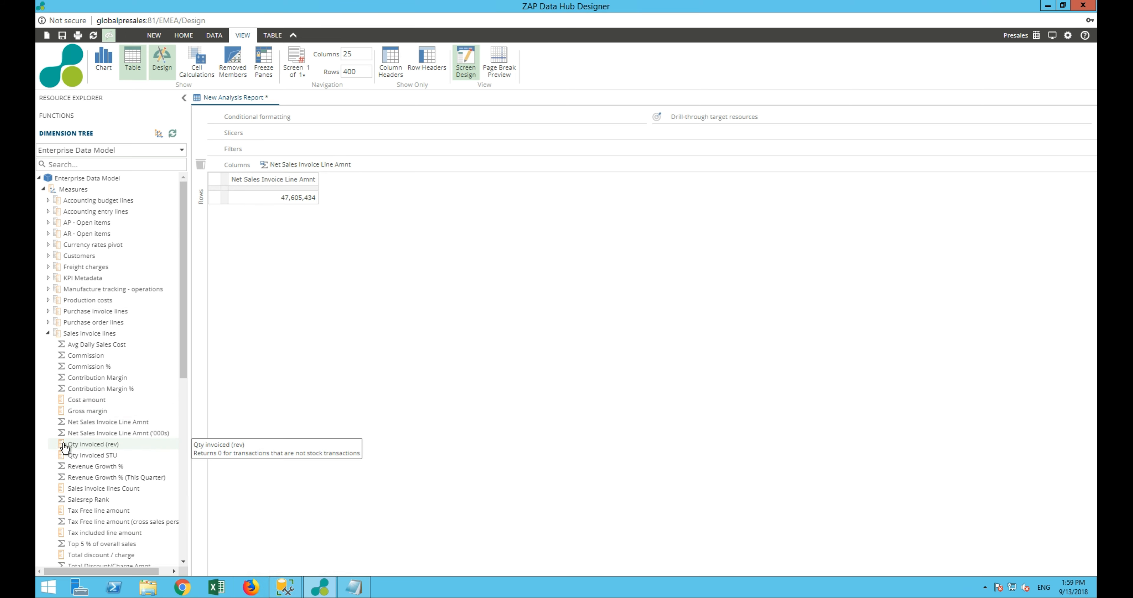
Add the Qty invoiced (rev) measure to the report's columns and Company as a slicer
left_click_drag(68, 444, 428, 160)
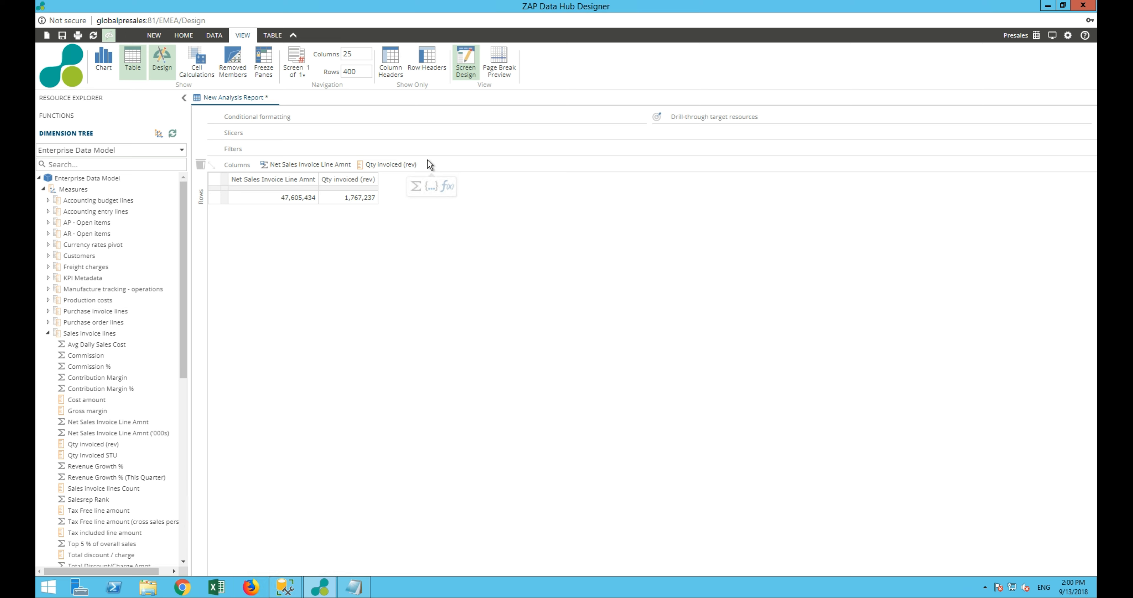
left_click(172, 134)
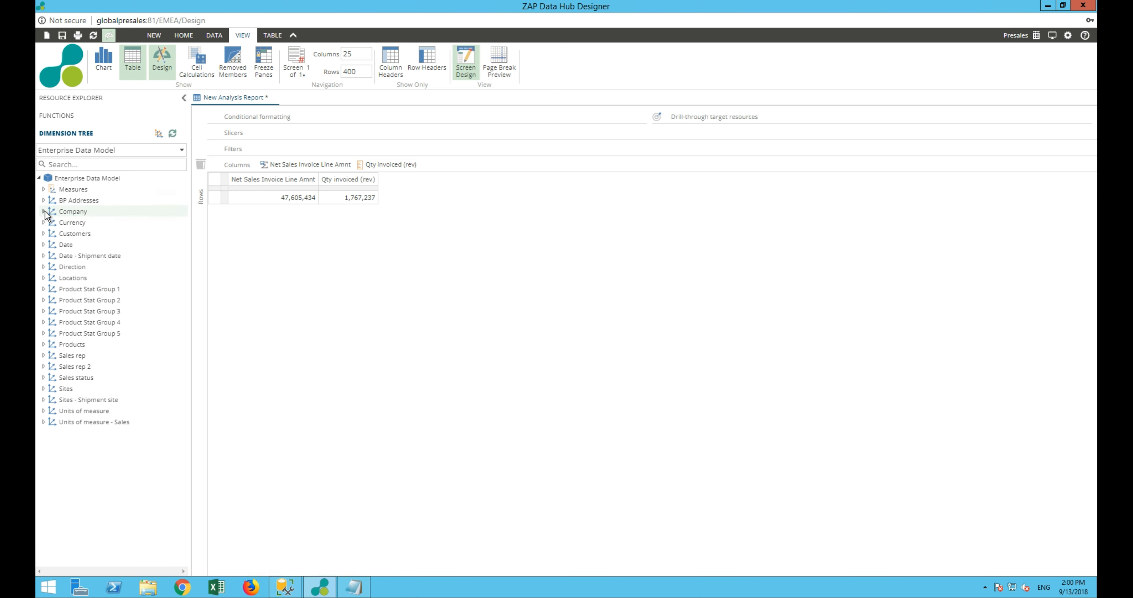
left_click(43, 211)
left_click_drag(75, 222, 252, 132)
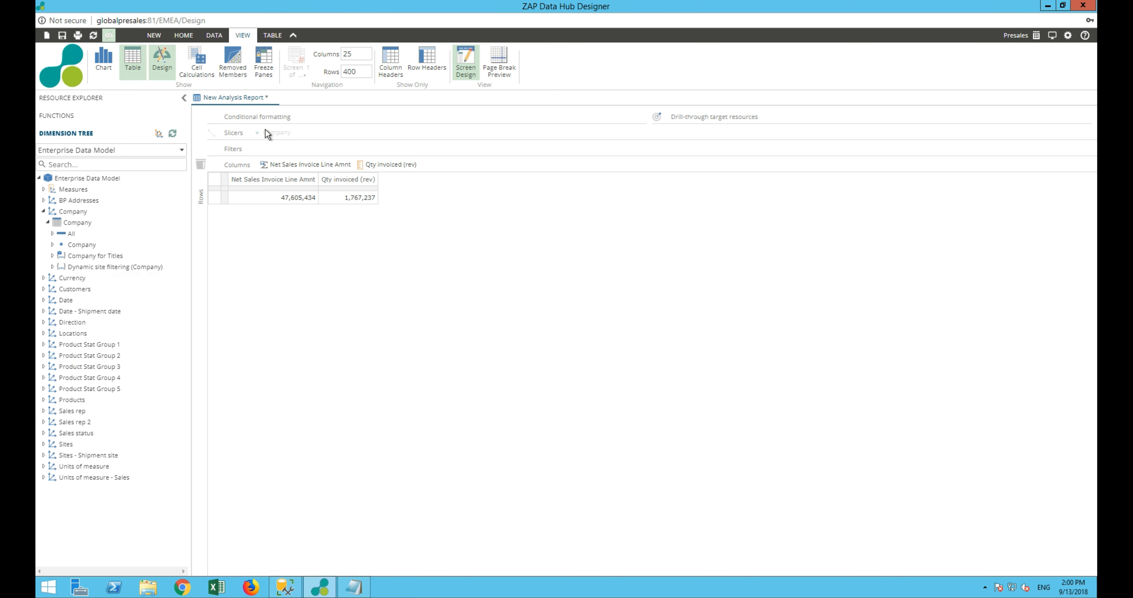
left_click(47, 222)
left_click(43, 211)
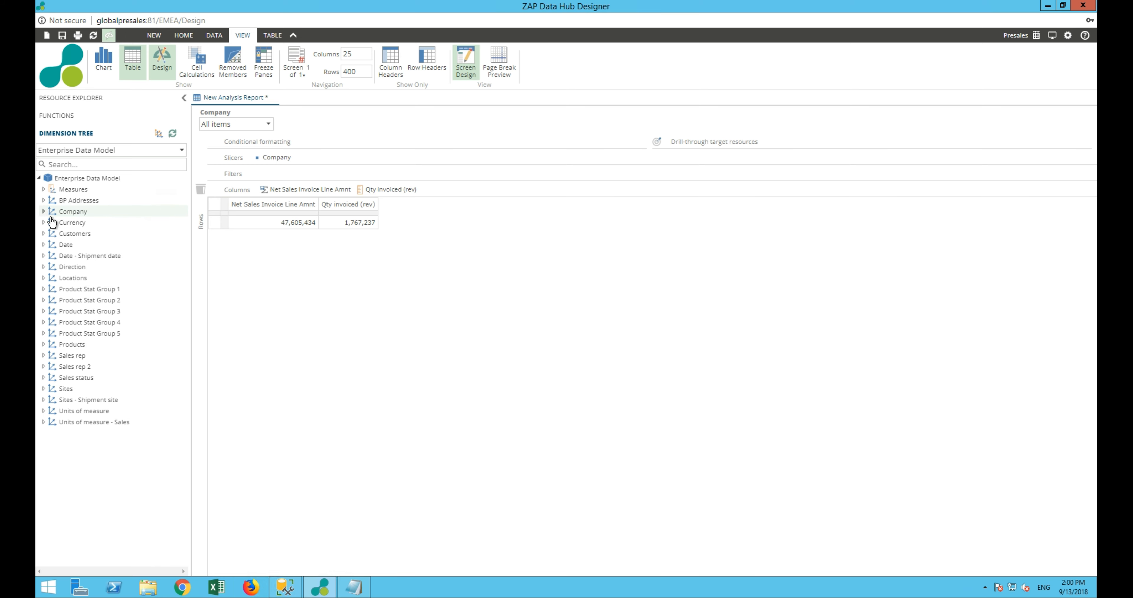
Filter the report by Current Year from the Date.Calendar YQMD relative time periods
left_click(44, 245)
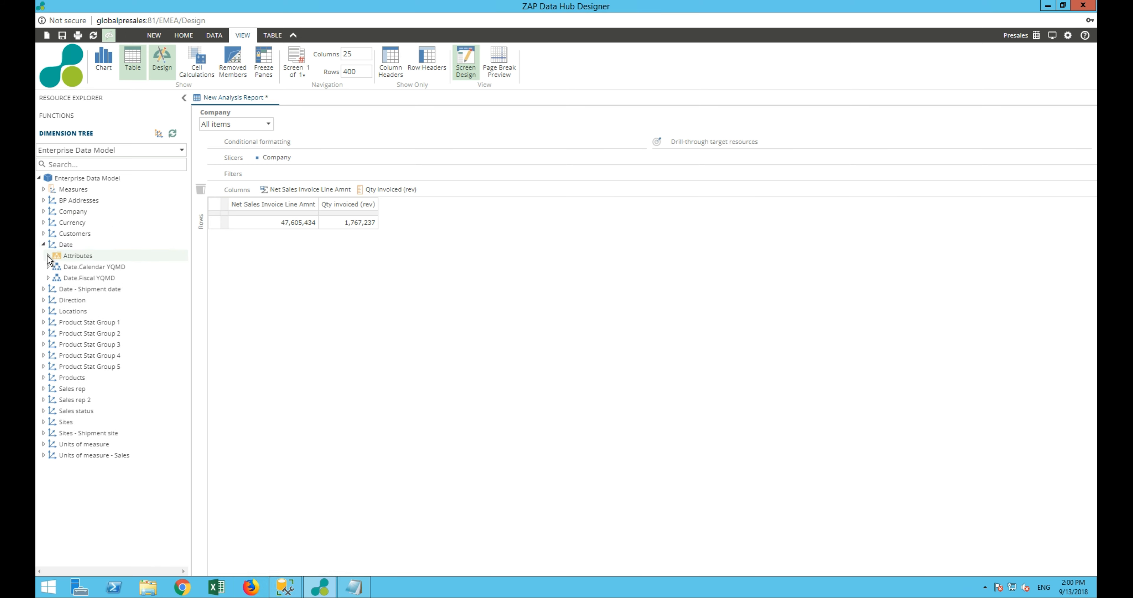
left_click(48, 267)
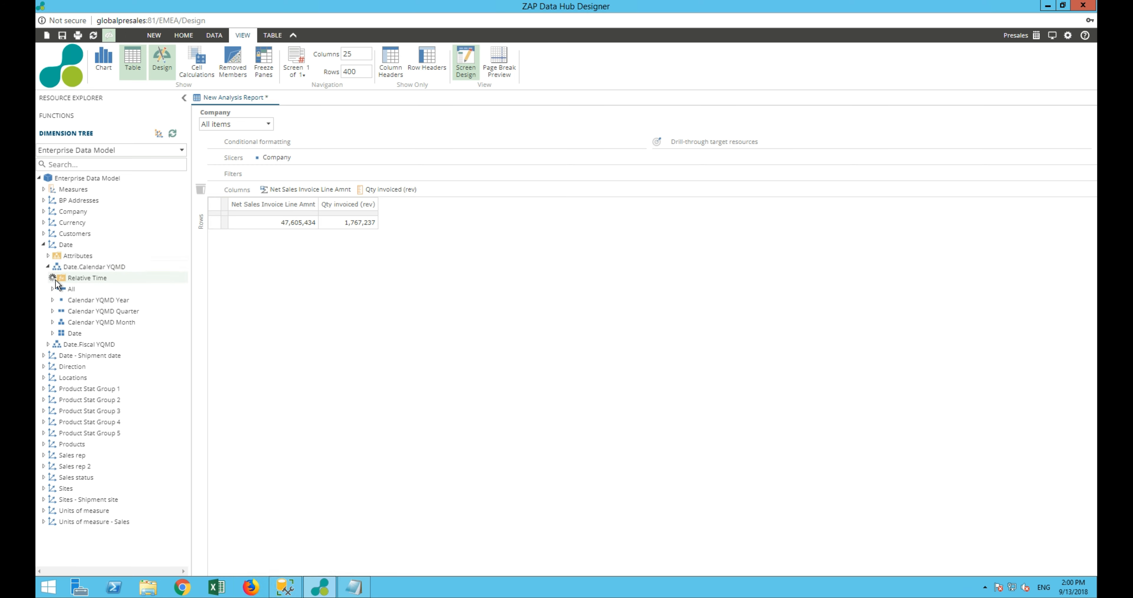
left_click(53, 279)
left_click(56, 289)
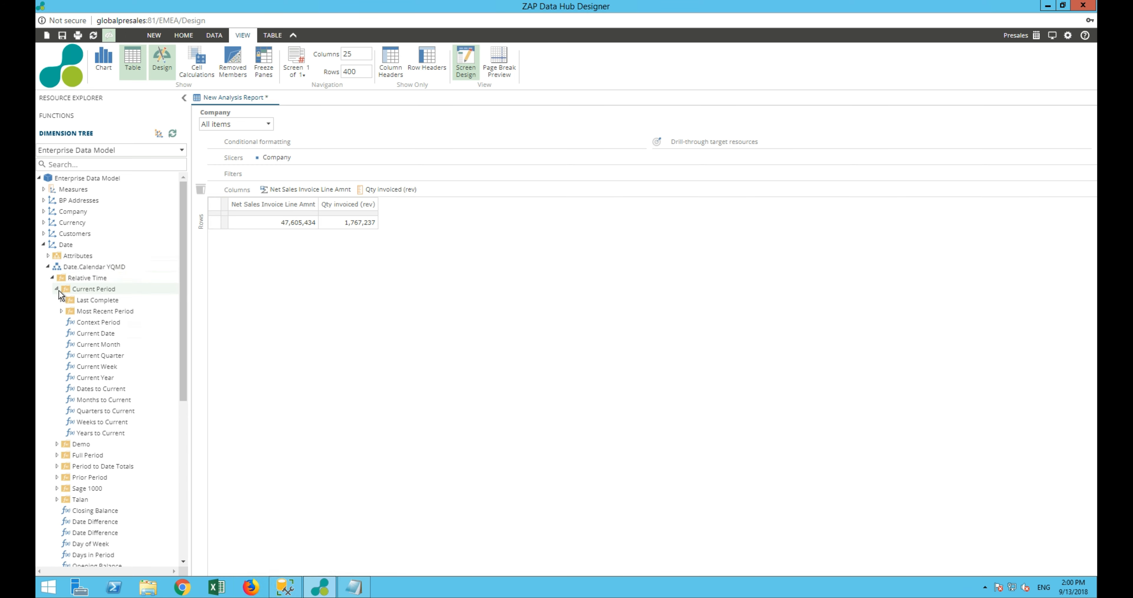
left_click_drag(84, 381, 274, 175)
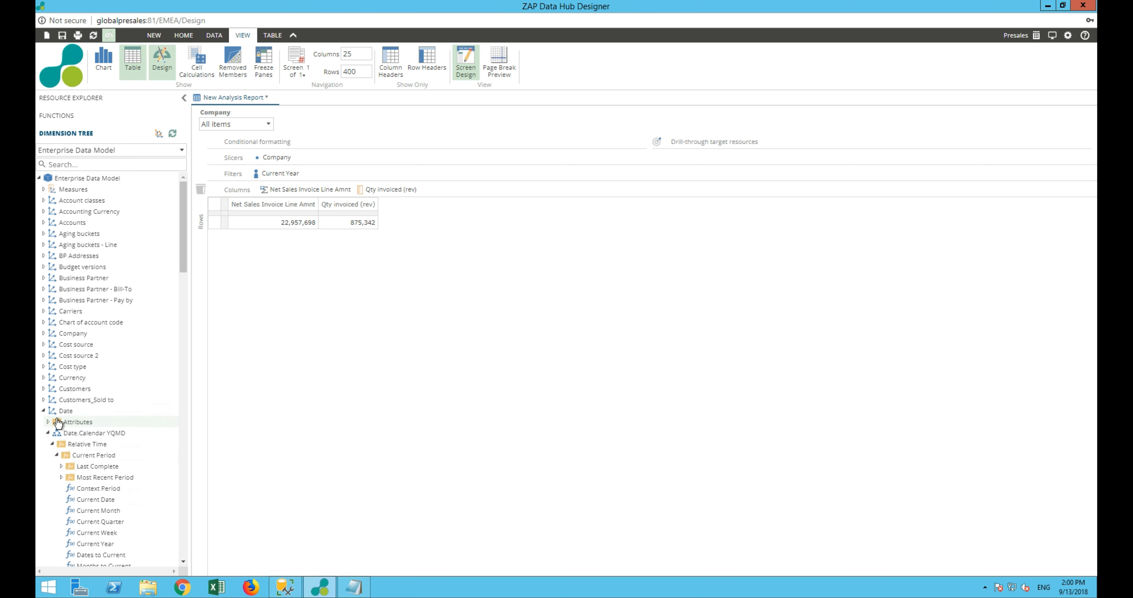
Place Calendar YQMD Month on the report's rows
left_click(52, 444)
left_click_drag(104, 488, 200, 303)
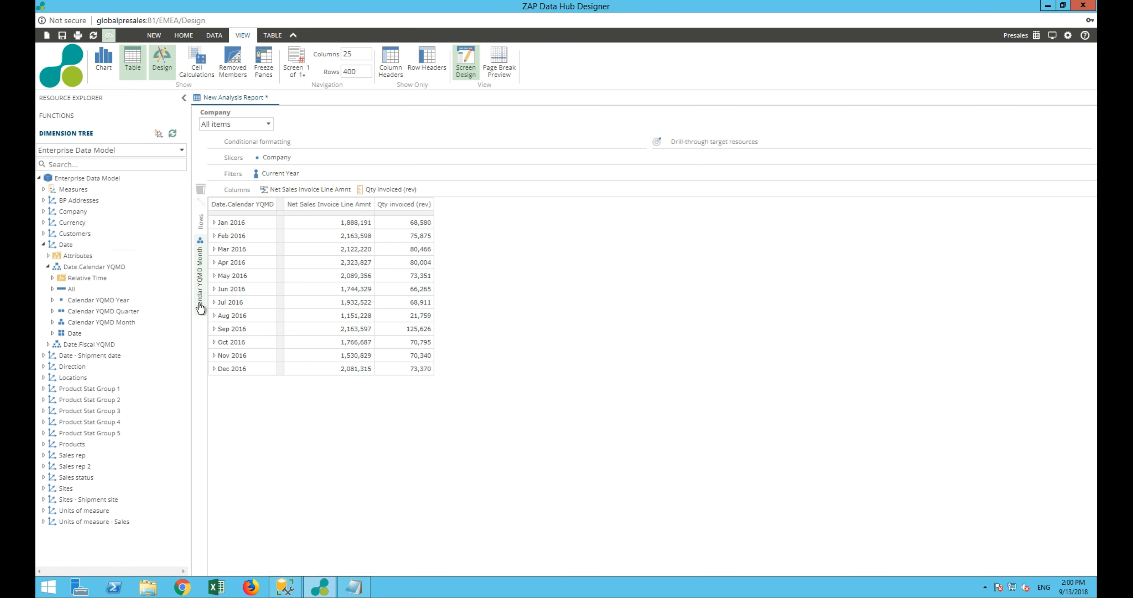
mouse_move(200, 308)
Check the working date in the user profile settings and return to the analysis report
mouse_move(1035, 35)
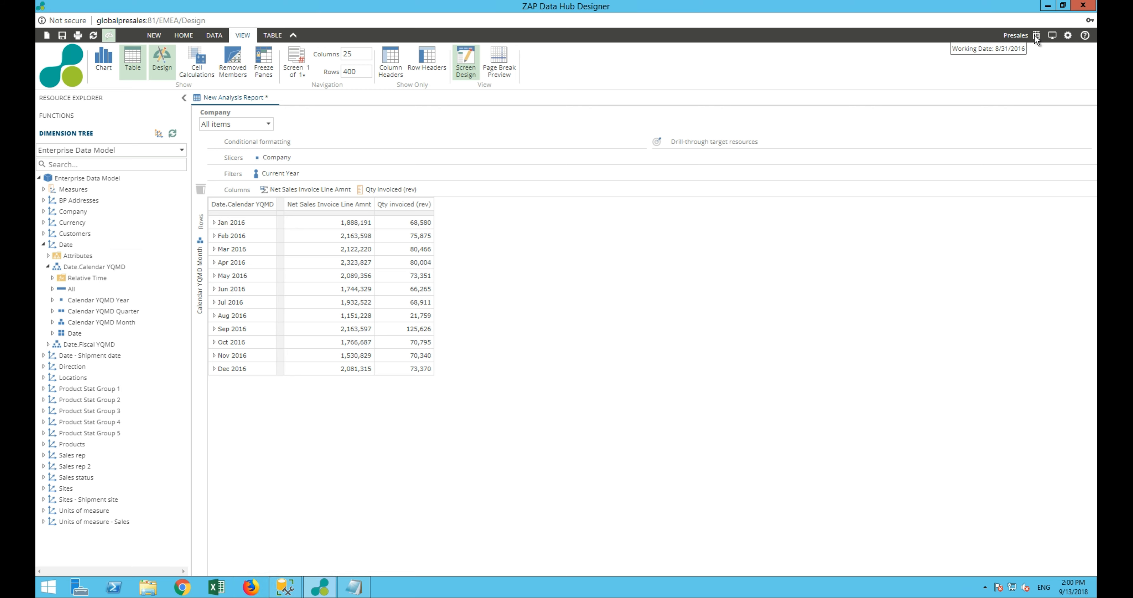
left_click(1068, 35)
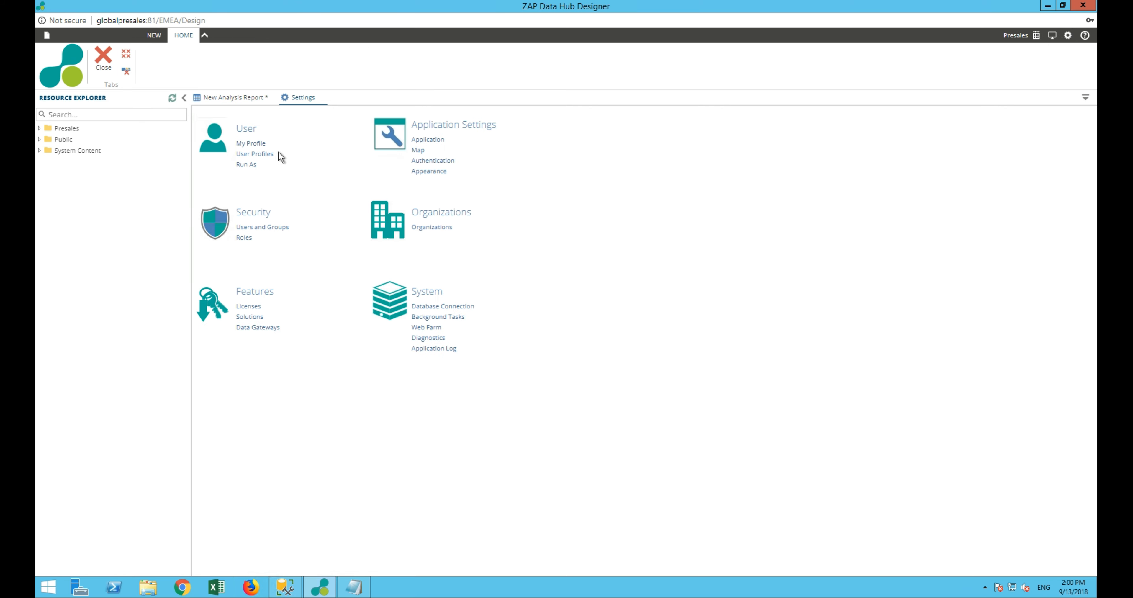
left_click(248, 143)
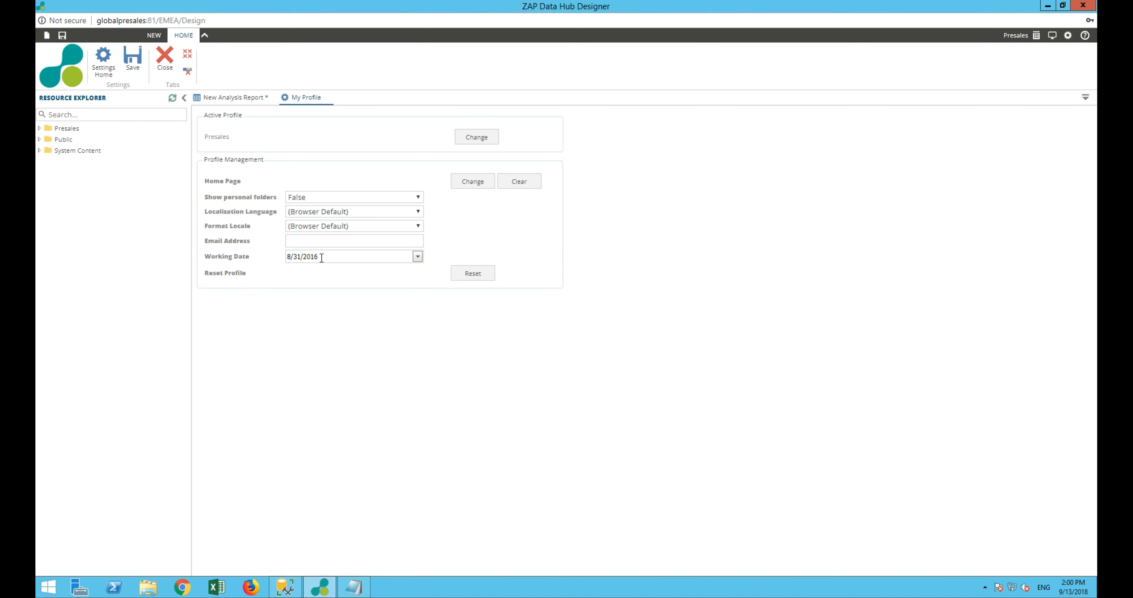
left_click(164, 61)
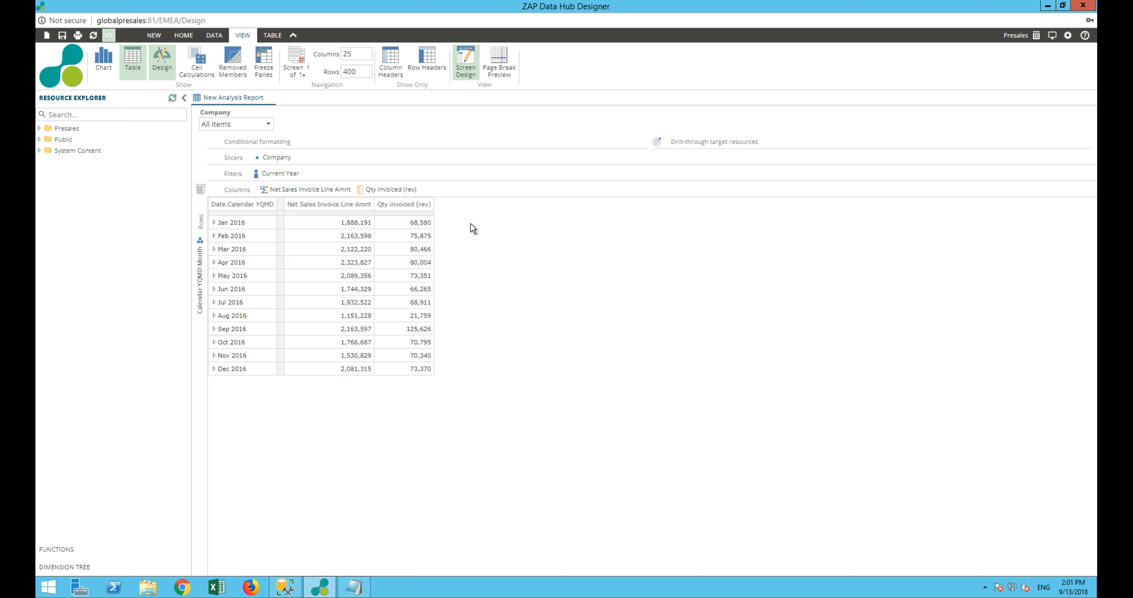
Add a custom formula to the columns after Qty invoiced (rev) and name it Sales Per Qty
mouse_move(439, 194)
left_click(435, 214)
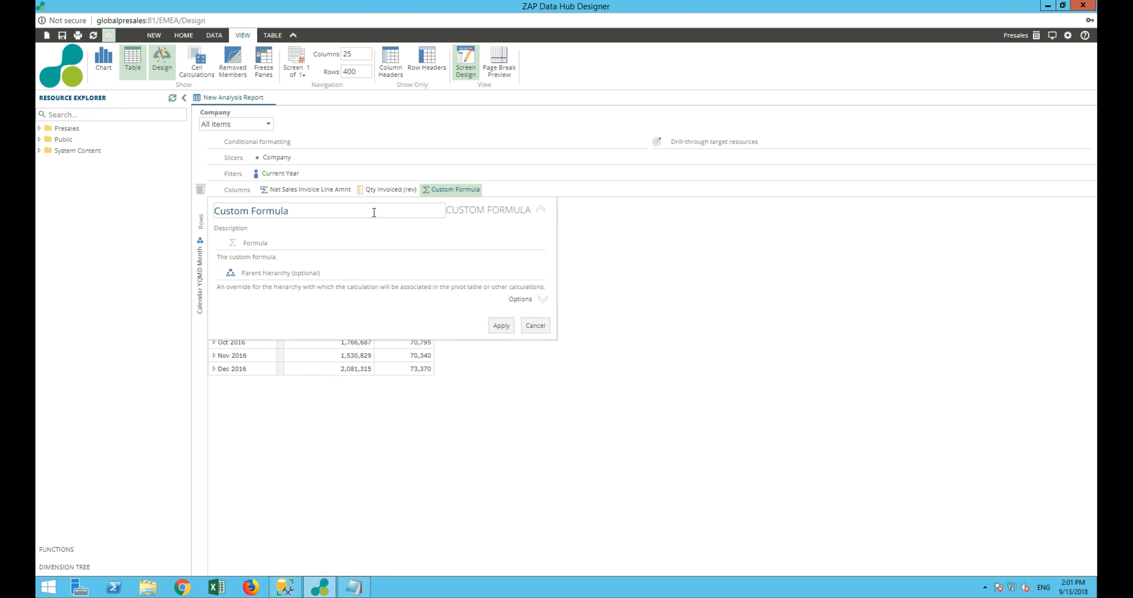
left_click_drag(291, 215, 216, 213)
type("Sales Per Qty")
Define the formula as Net Sales Invoice Line Amnt divided by Qty invoiced (rev) and apply it
left_click_drag(278, 192, 271, 245)
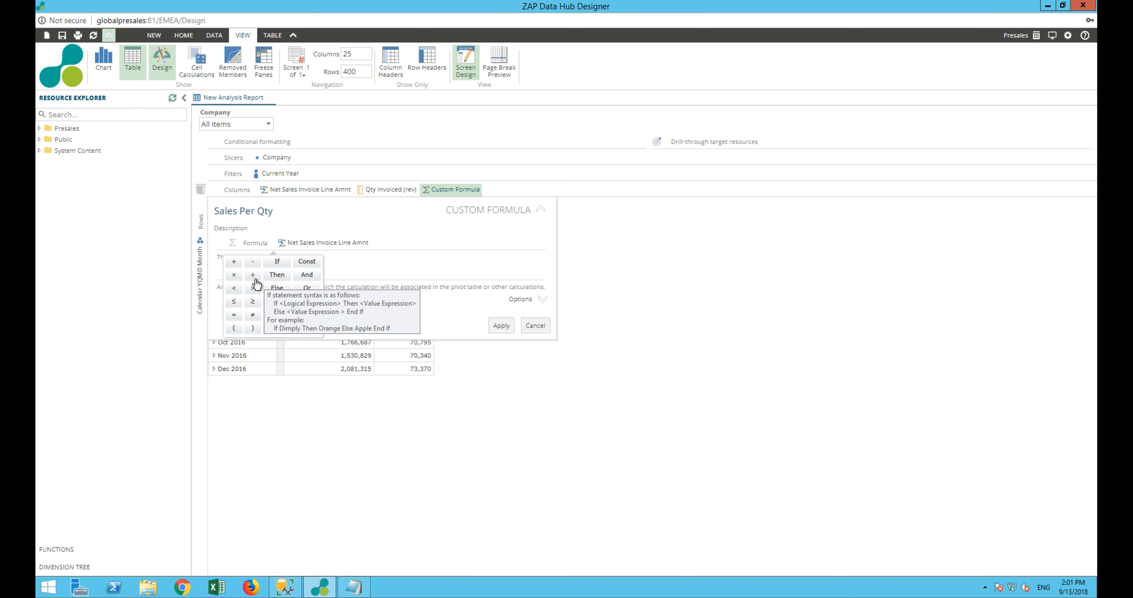
left_click_drag(403, 245, 404, 246)
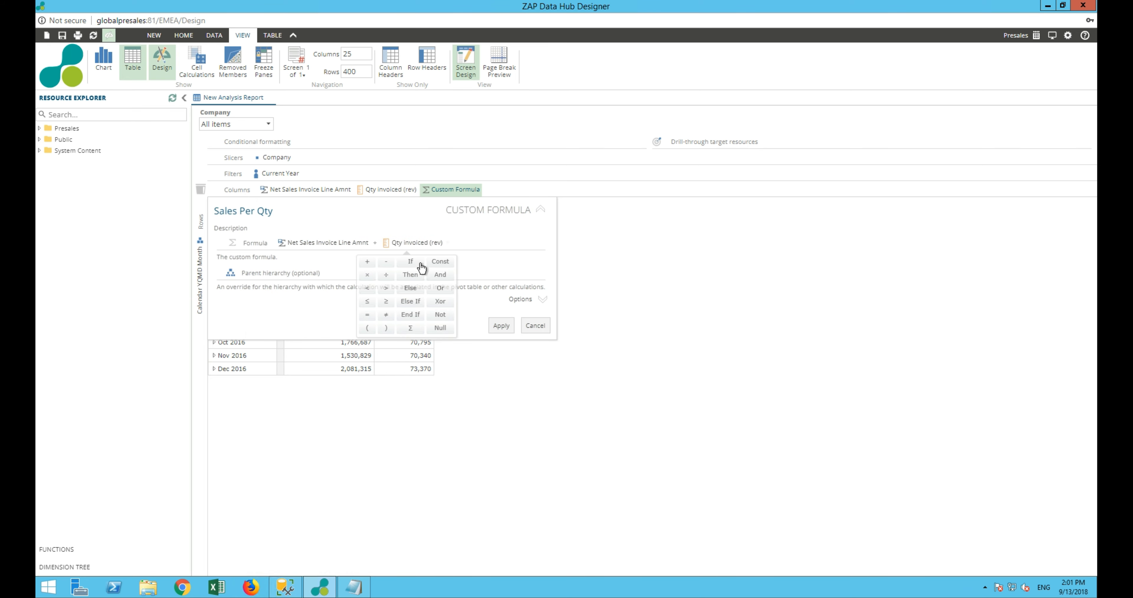
left_click(497, 325)
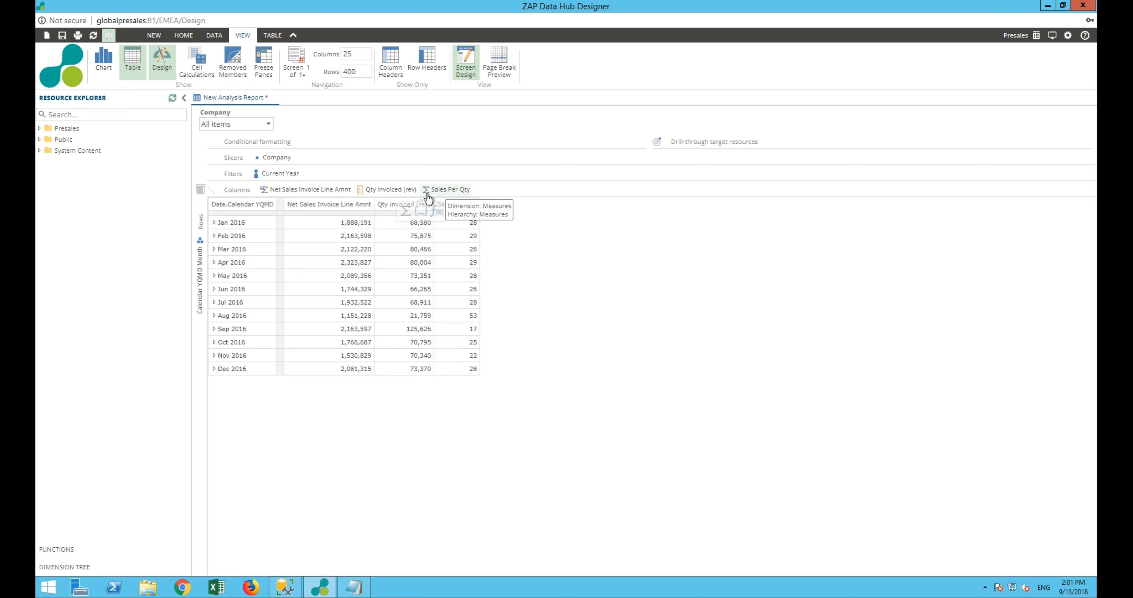
Save the Sales Per Qty formula as a calculated member in the Presales folder, replacing the existing resource
mouse_move(443, 196)
left_click(80, 567)
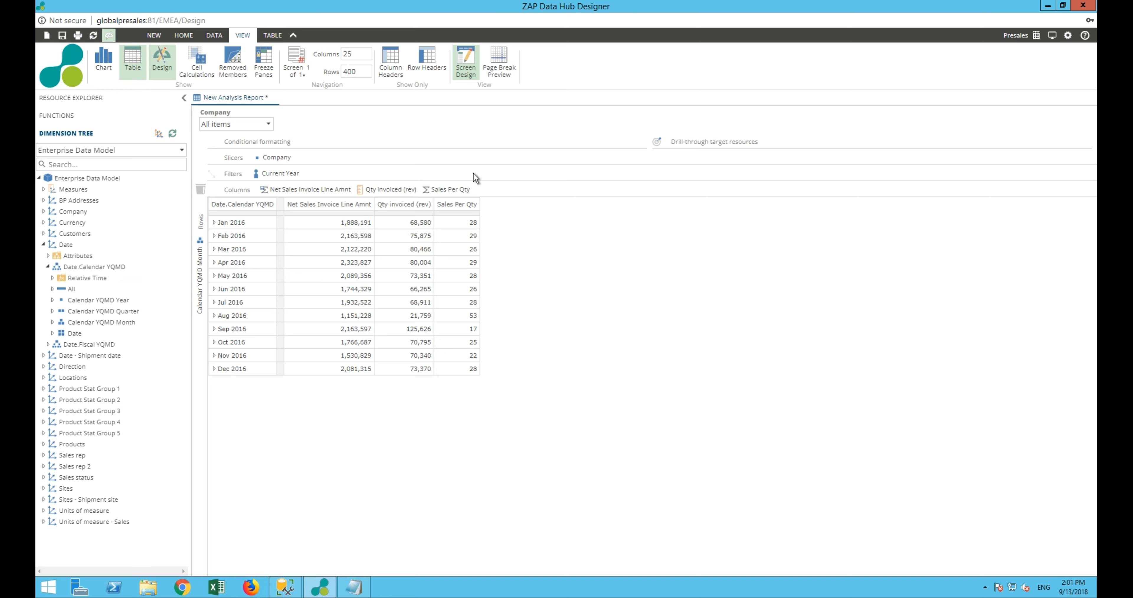
right_click(448, 189)
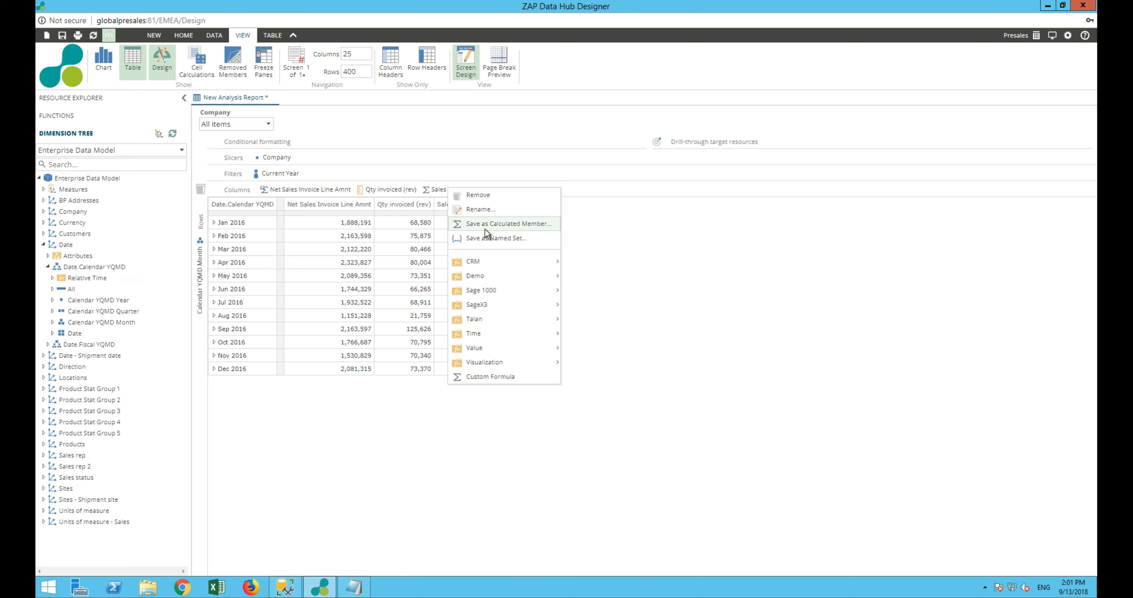
left_click(475, 224)
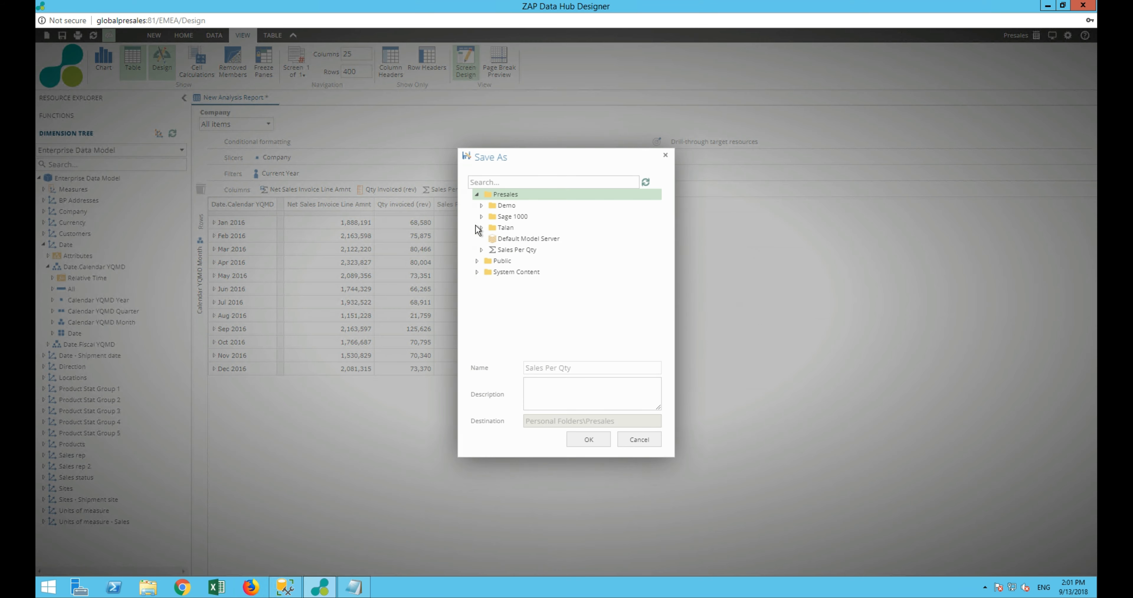
left_click(493, 197)
left_click(576, 438)
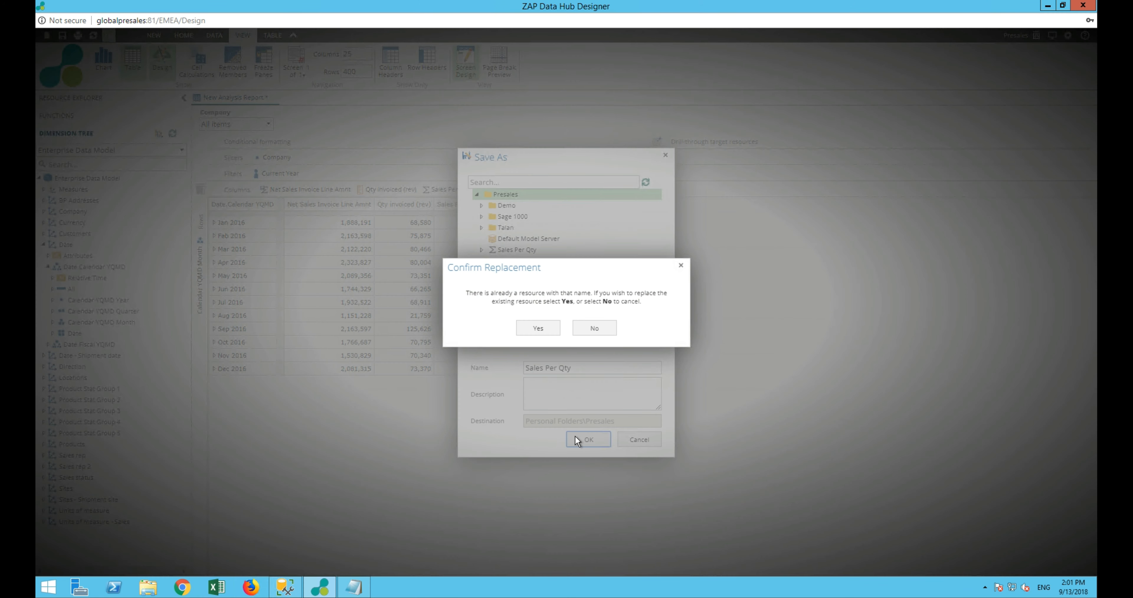
left_click(543, 329)
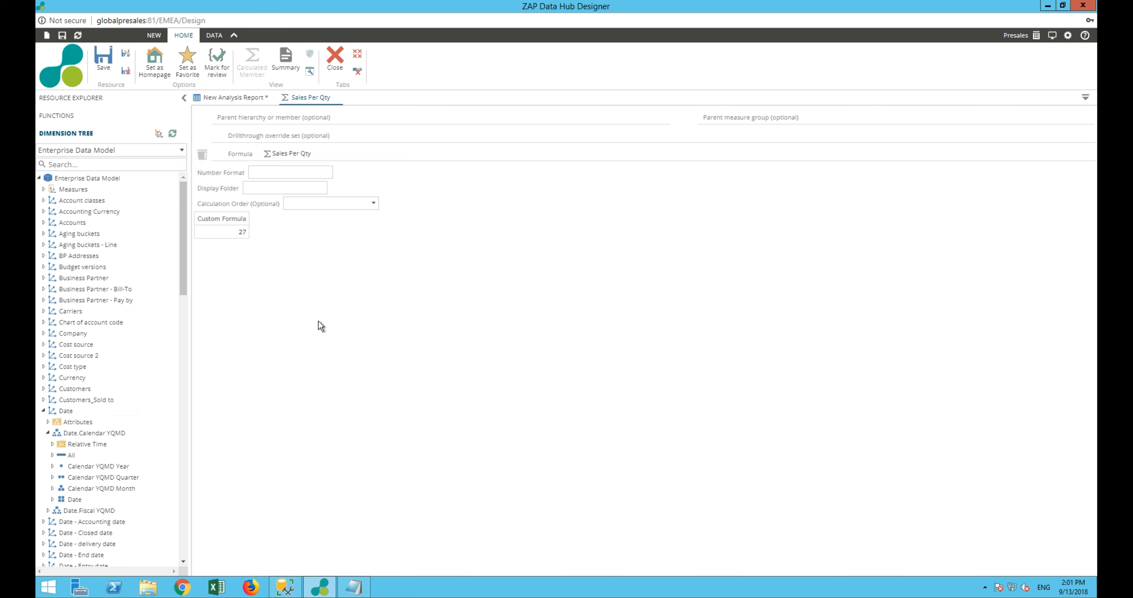
Set Sales invoice lines as the calculated member's parent measure group, then save and close it
left_click(44, 191)
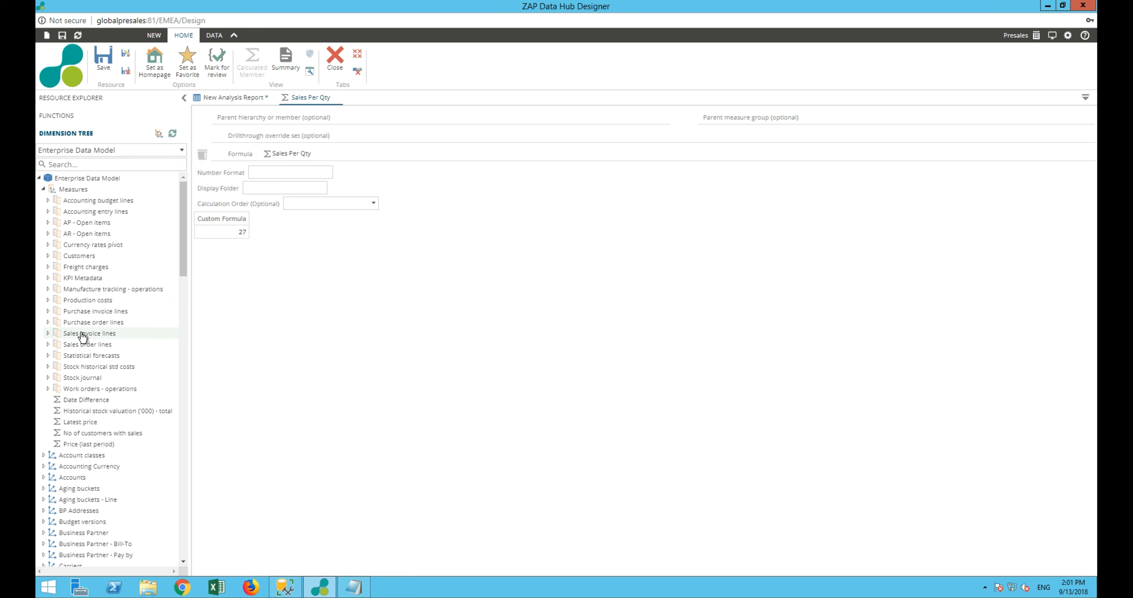
mouse_move(82, 337)
left_click_drag(81, 337, 745, 123)
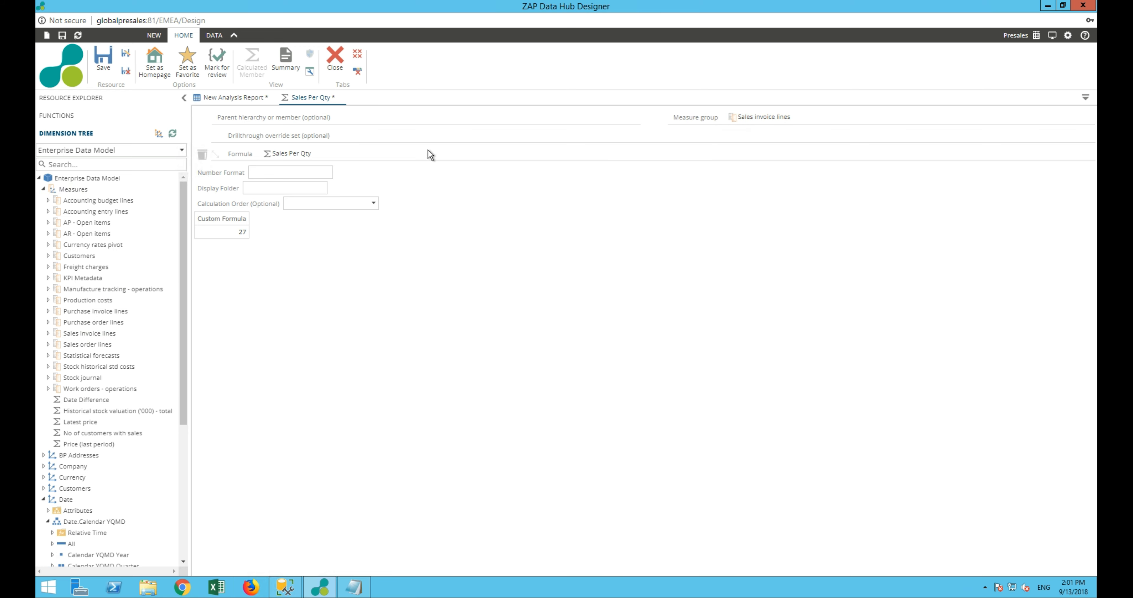
left_click(126, 72)
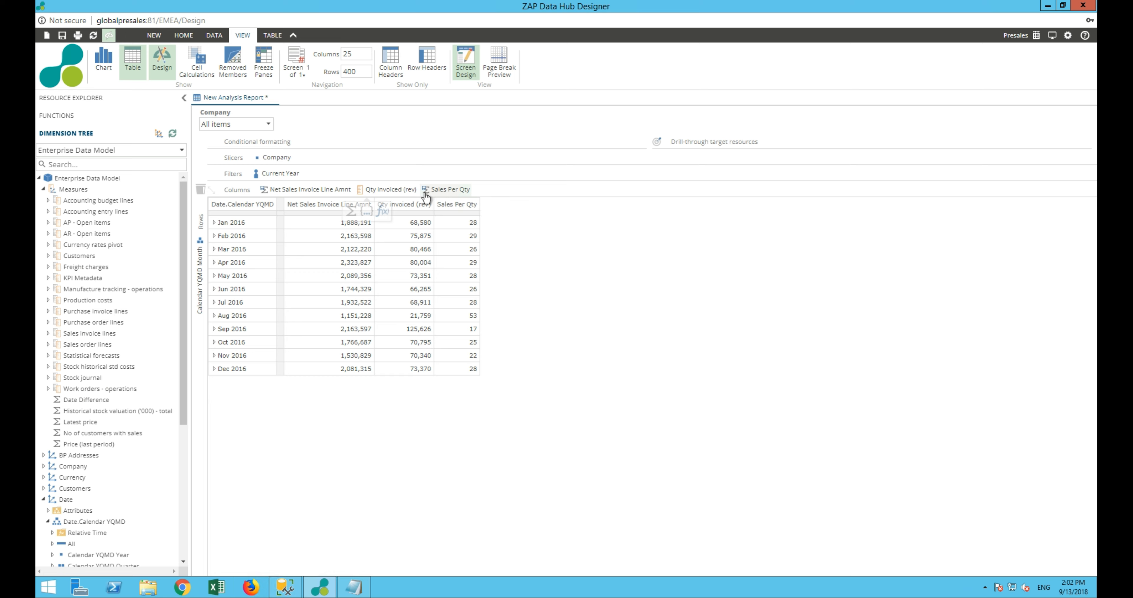
Refresh the dimension tree and locate Sales Per Qty among the Sales invoice lines measures
mouse_move(324, 212)
left_click(174, 134)
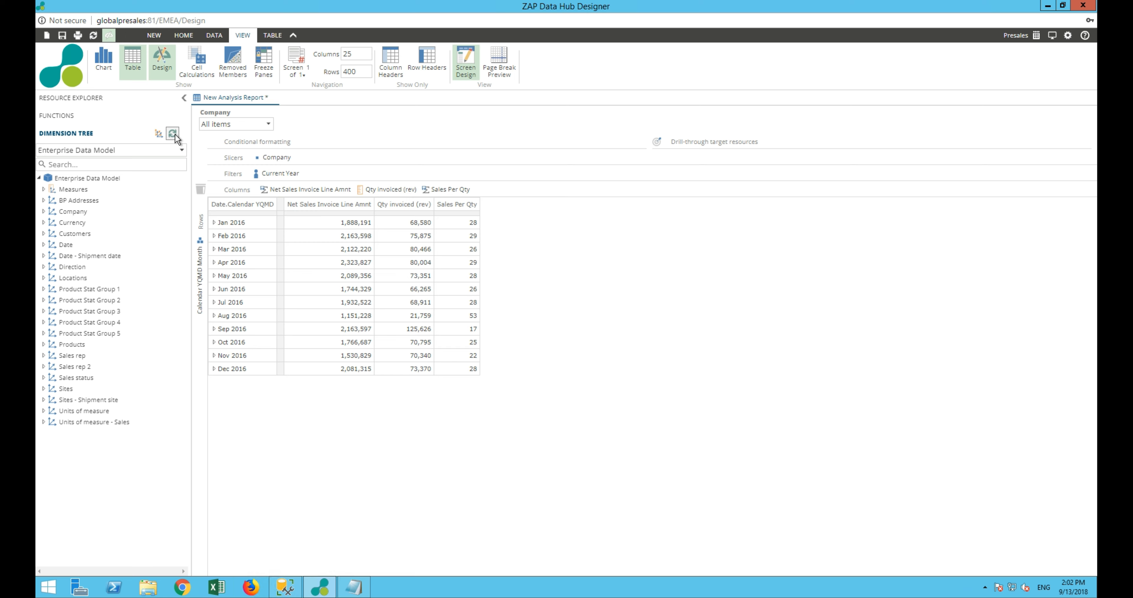
left_click(45, 189)
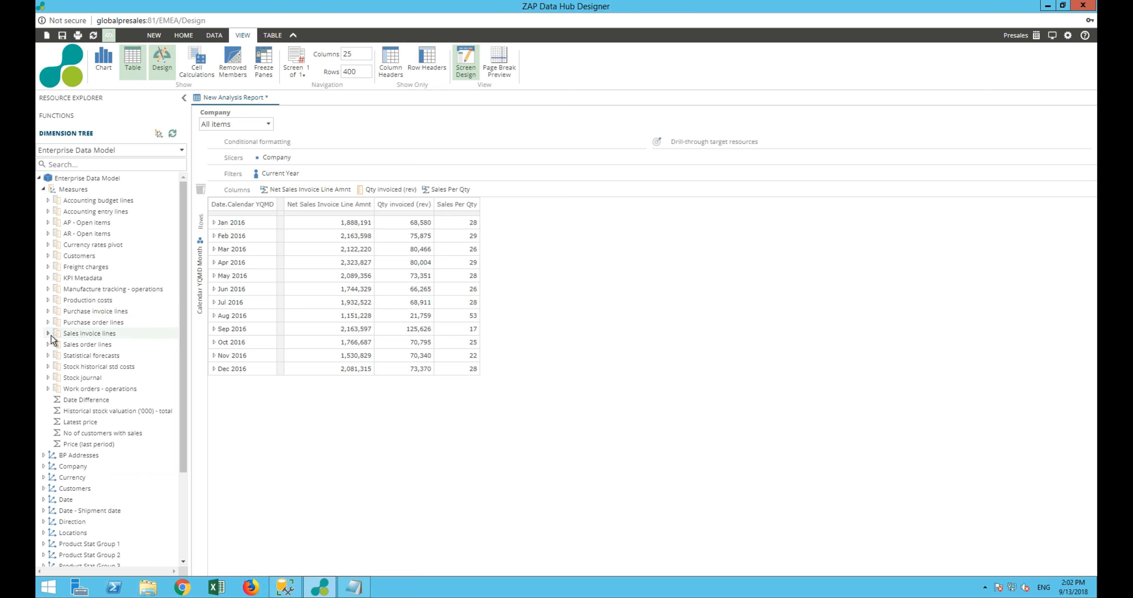
left_click(48, 333)
scroll(103, 411, "down", 3)
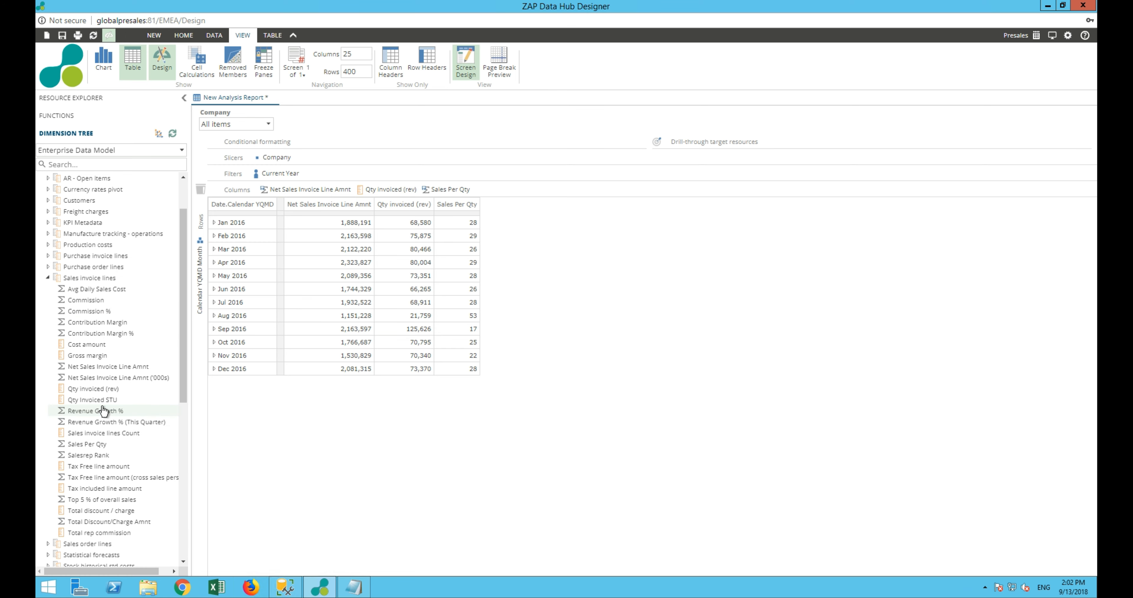
left_click(74, 446)
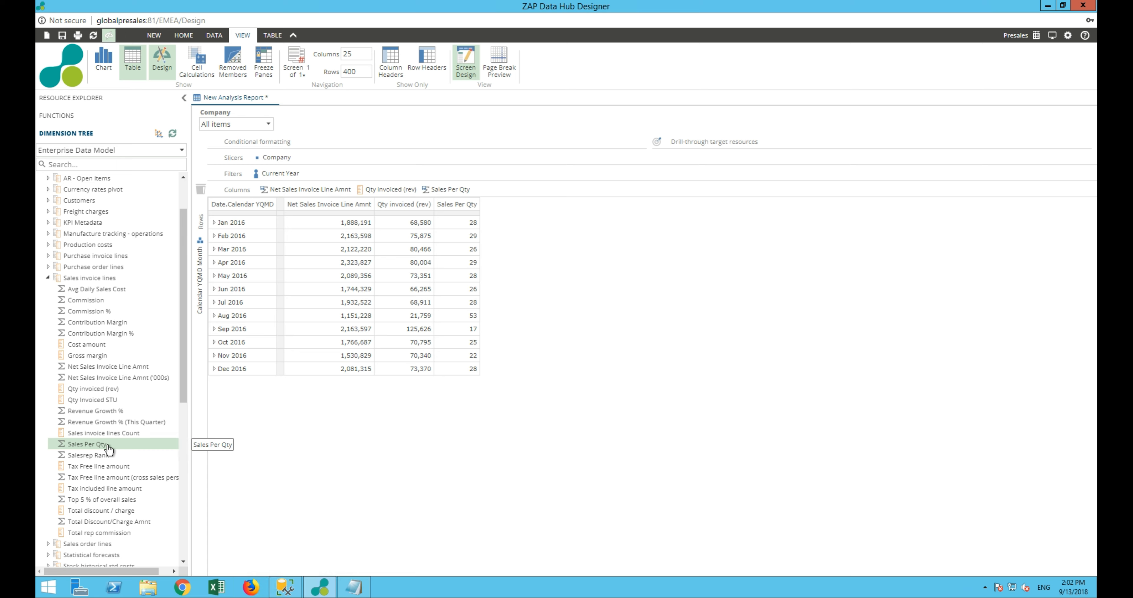
left_click(173, 133)
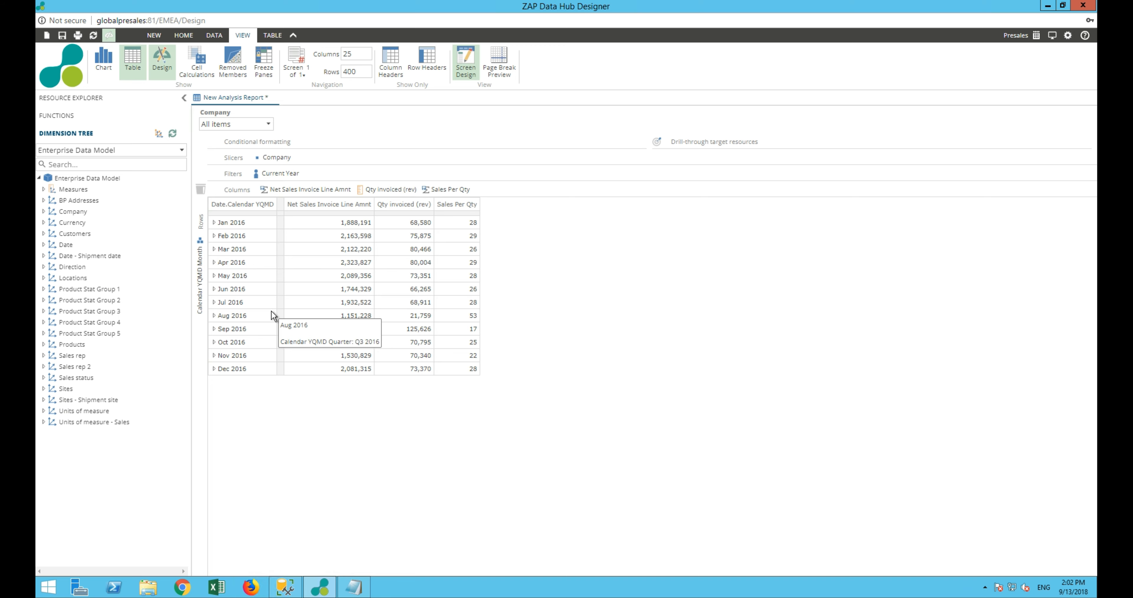
Show the report as a chart and plot the Sales Per Qty series on a new vertical axis
left_click(103, 59)
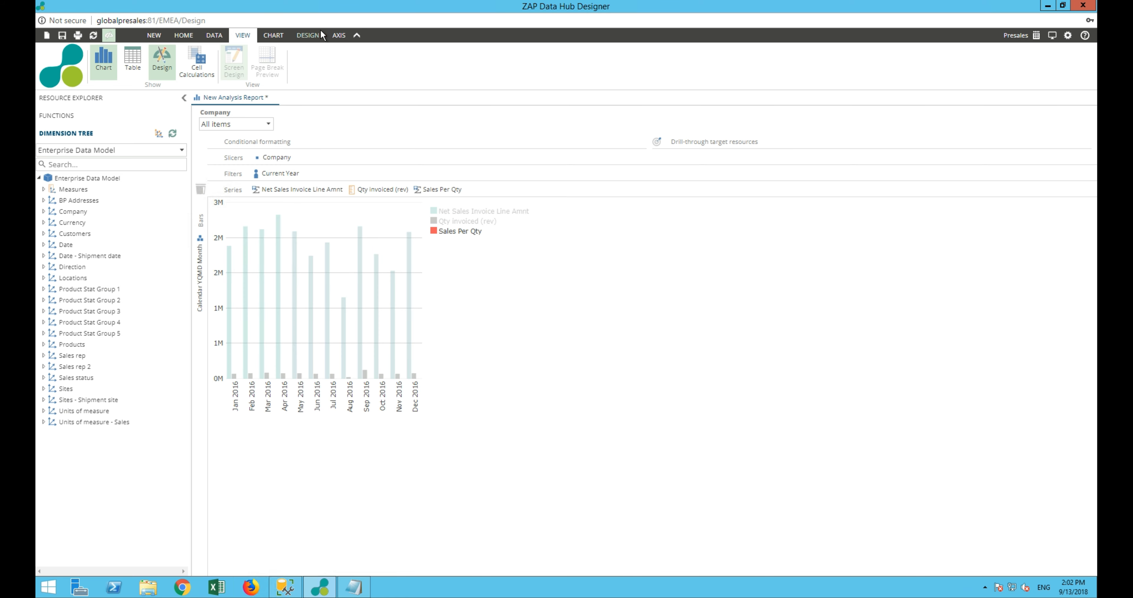
left_click(277, 34)
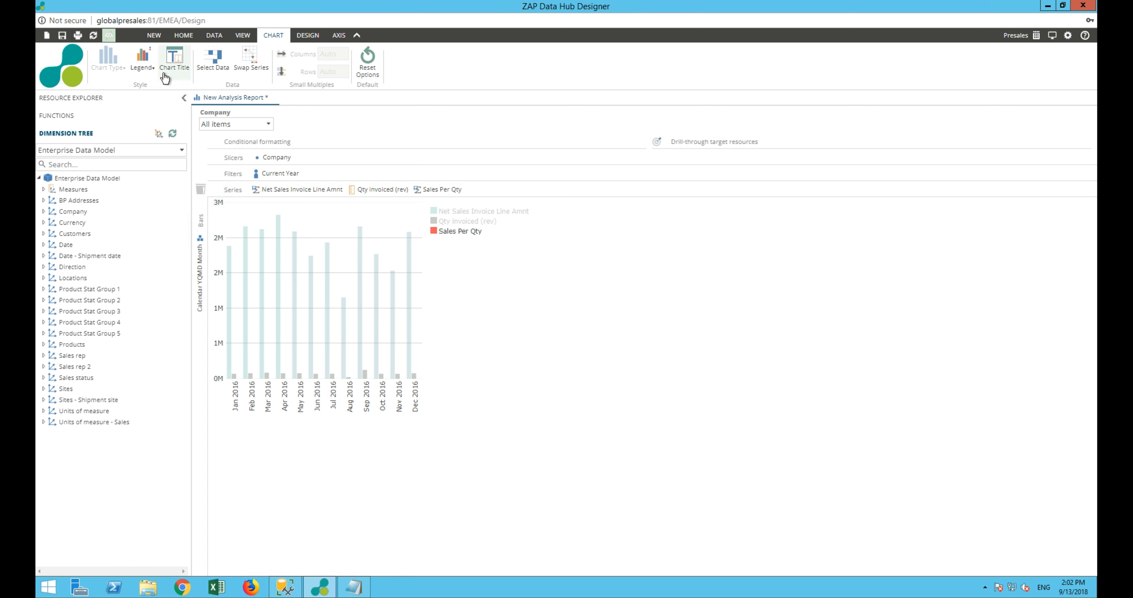
left_click(305, 36)
left_click(244, 62)
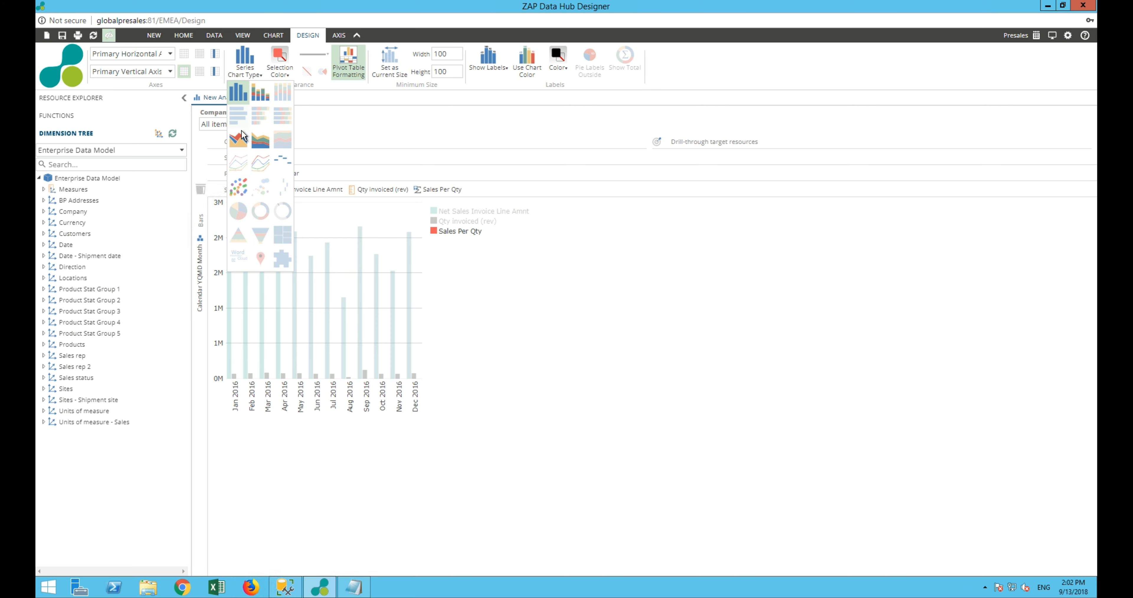
left_click(134, 73)
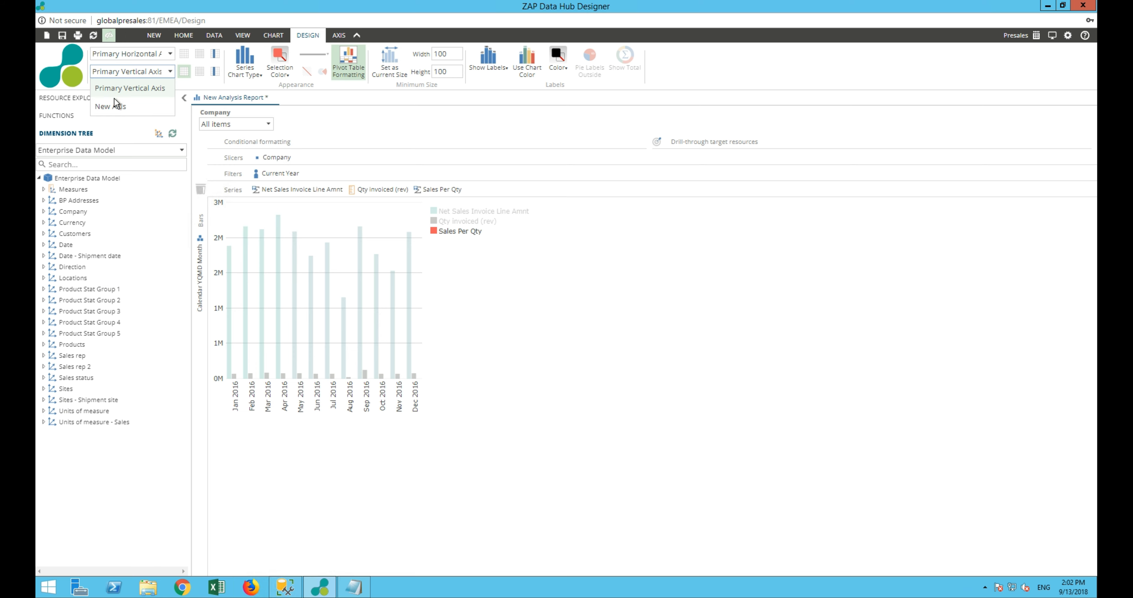
left_click(113, 106)
Recolor the Sales Per Qty series to the second-lightest red tint and widen the chart
left_click(280, 70)
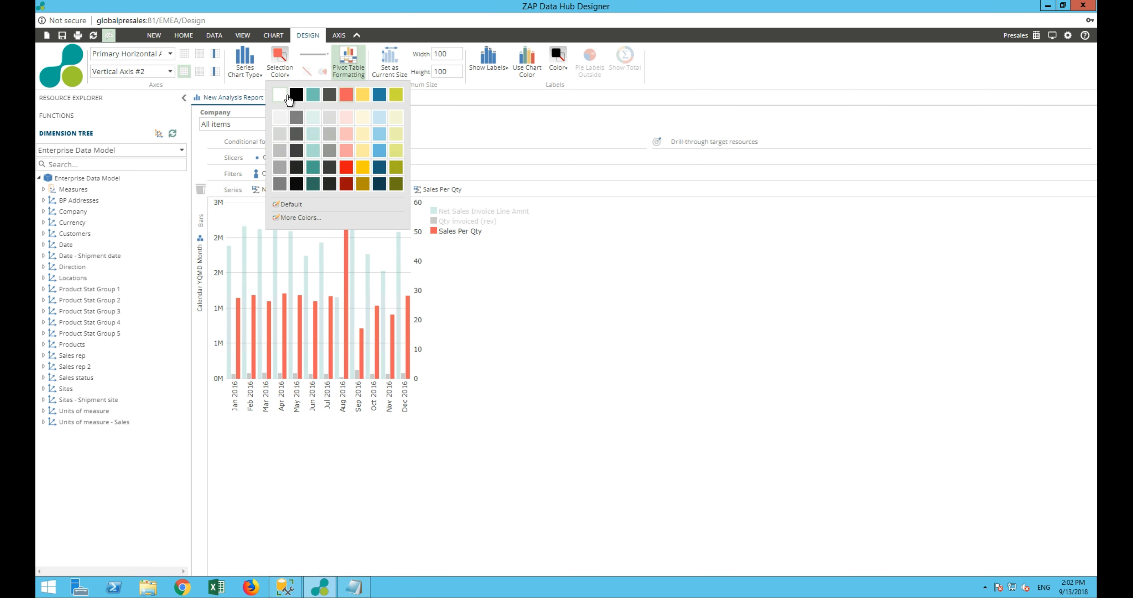
left_click(348, 117)
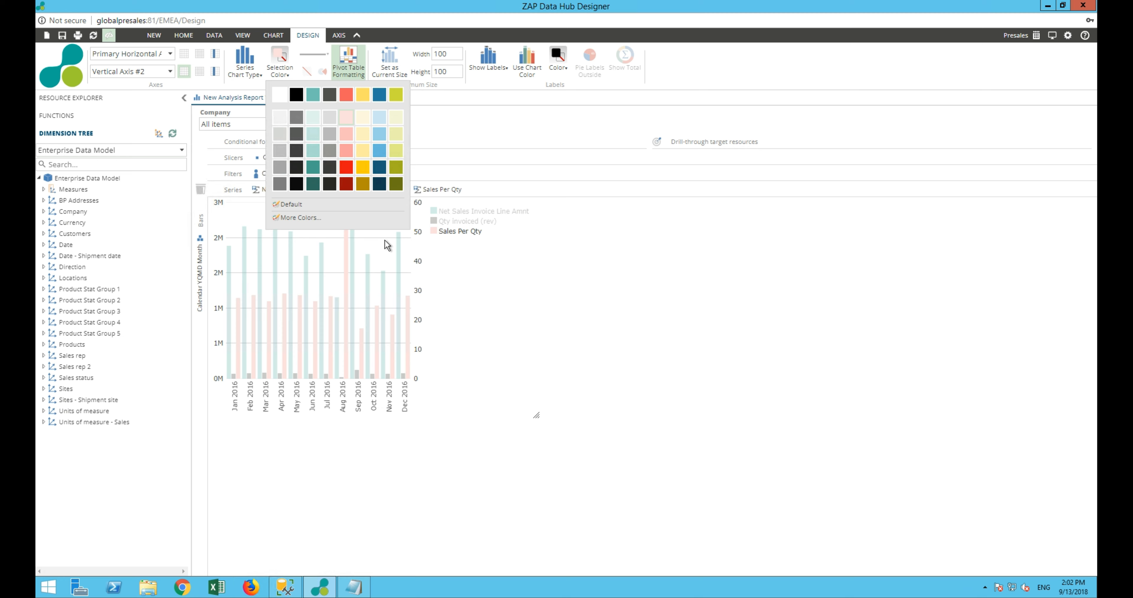
left_click(351, 134)
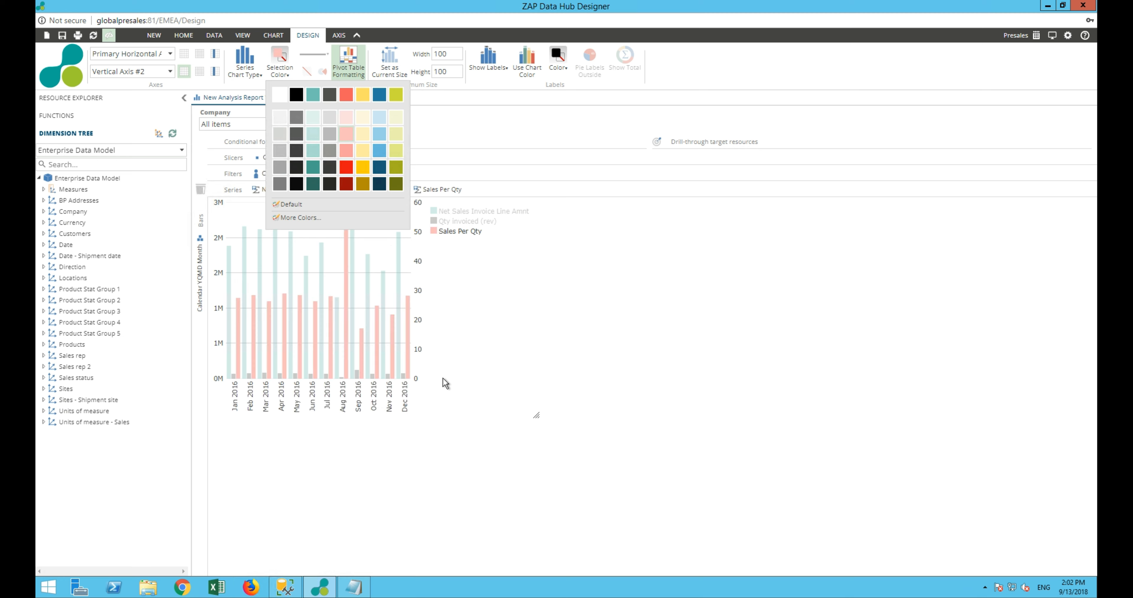
left_click_drag(534, 418, 722, 422)
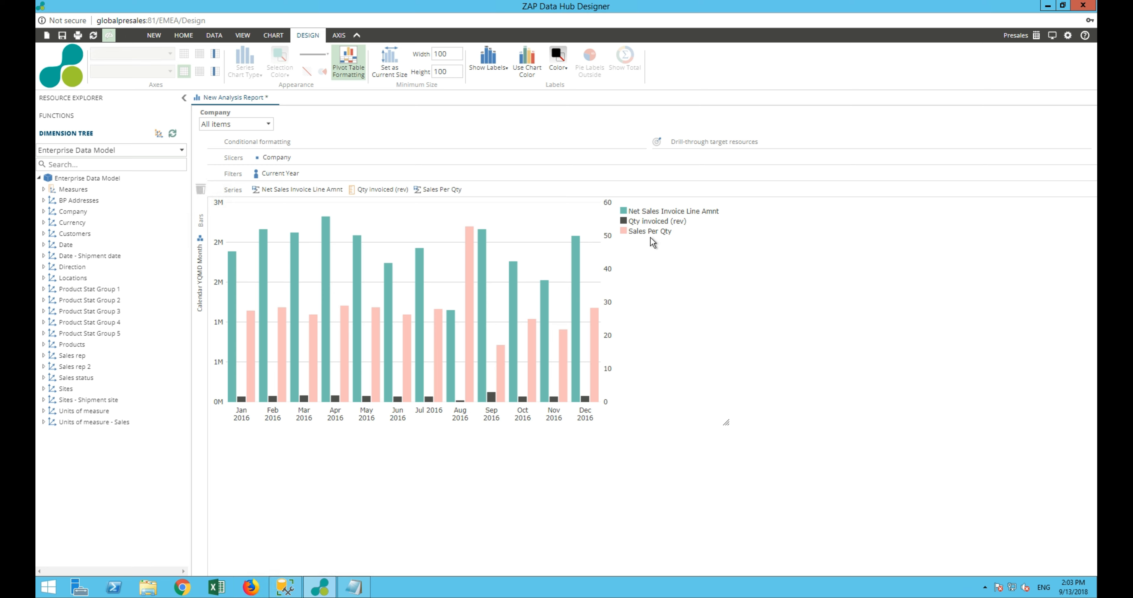
Plot the Qty Invoiced (rev) series on a new third vertical axis
left_click(644, 226)
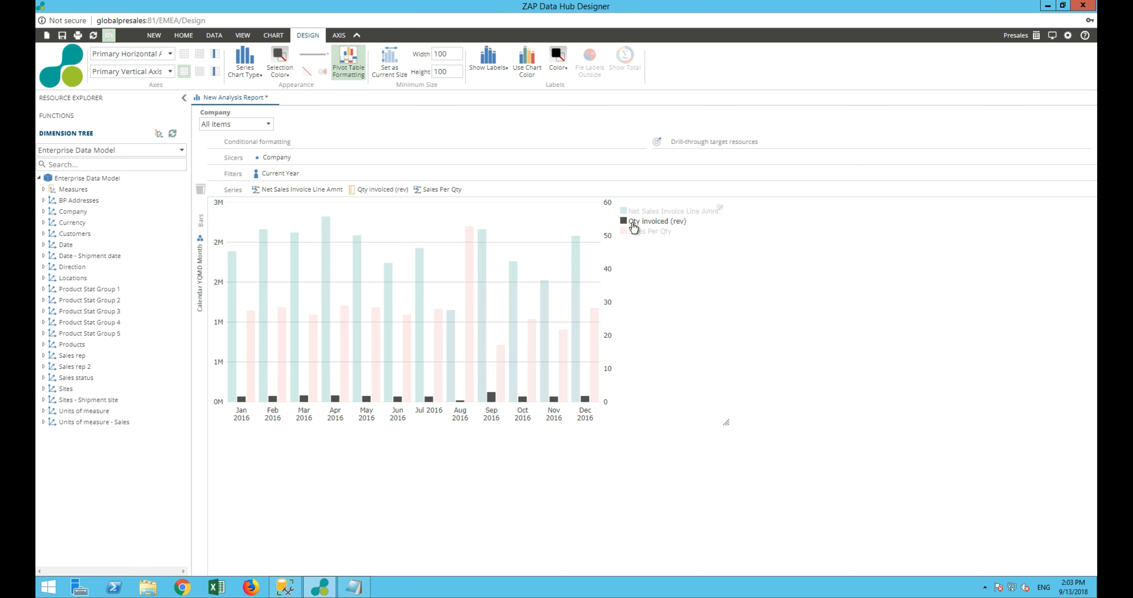
left_click(140, 74)
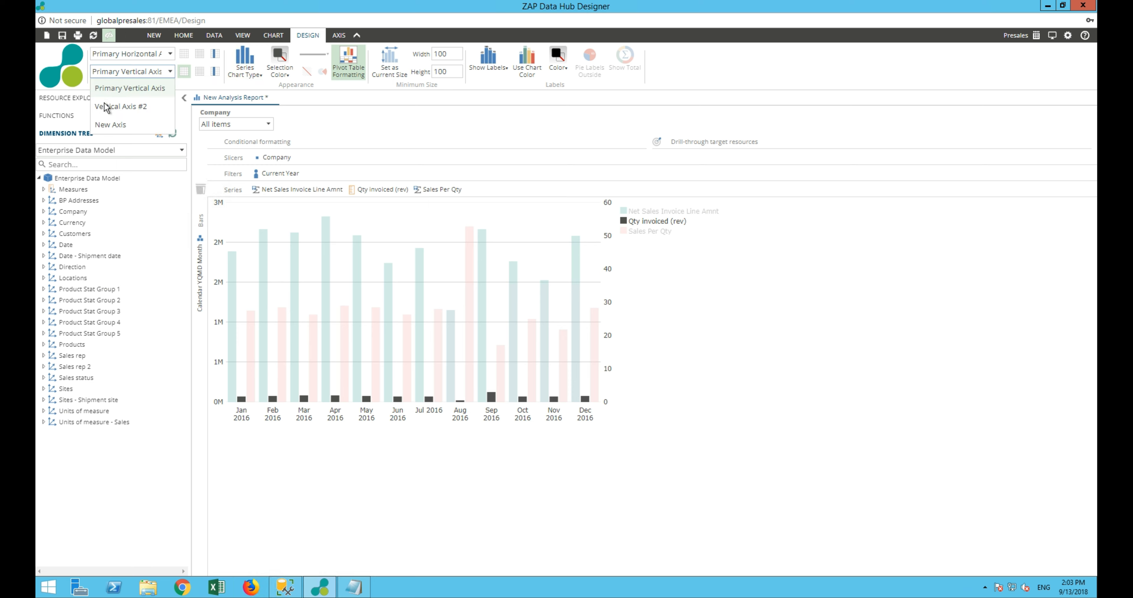
left_click(111, 126)
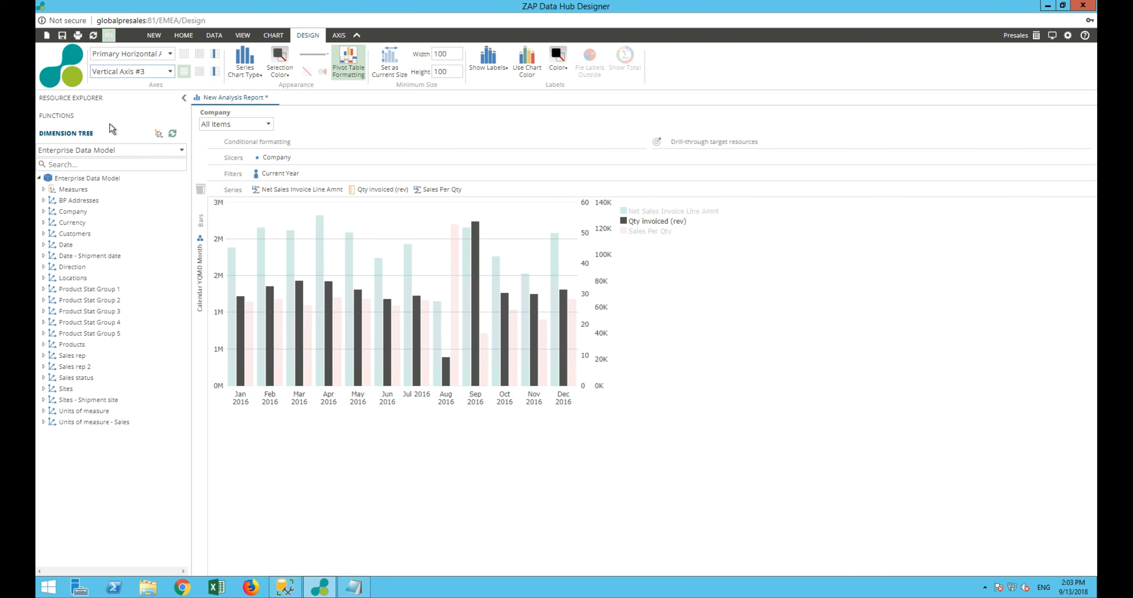
Change the Net Sales Invoice Line Amnt and Qty Invoiced (rev) series to smooth lines, and enlarge the chart in both directions
left_click(646, 212, "ctrl")
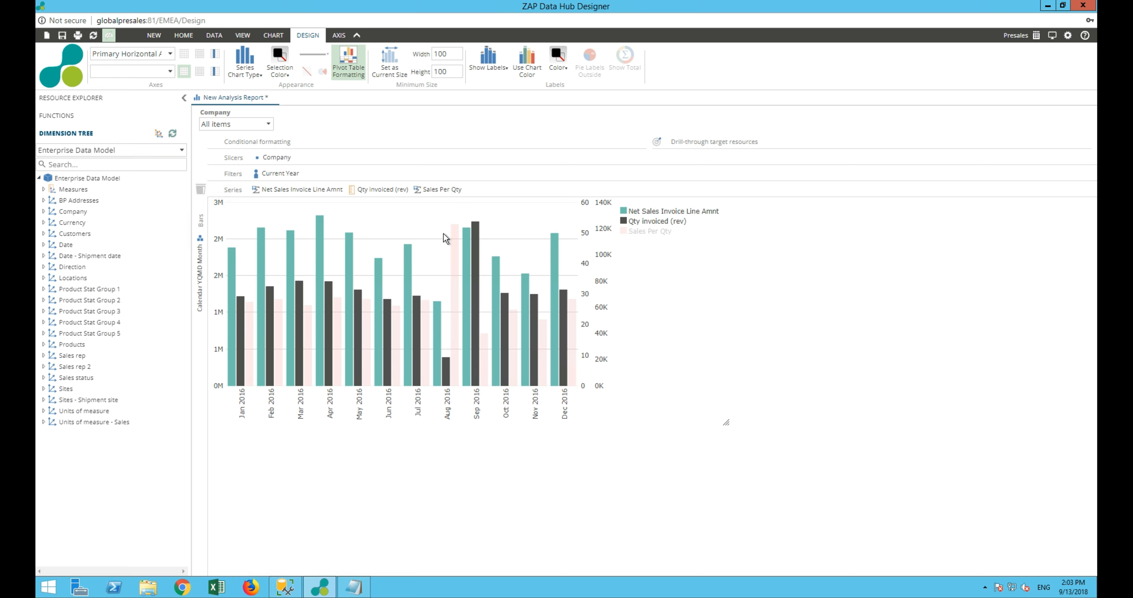
left_click(244, 62)
left_click(260, 162)
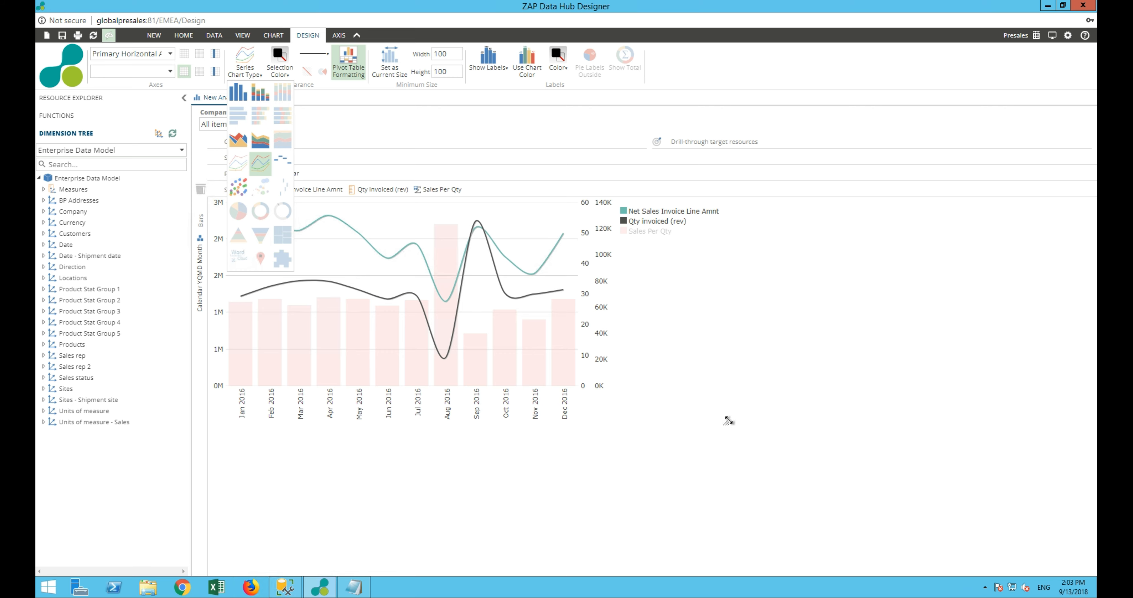
left_click_drag(729, 420, 822, 451)
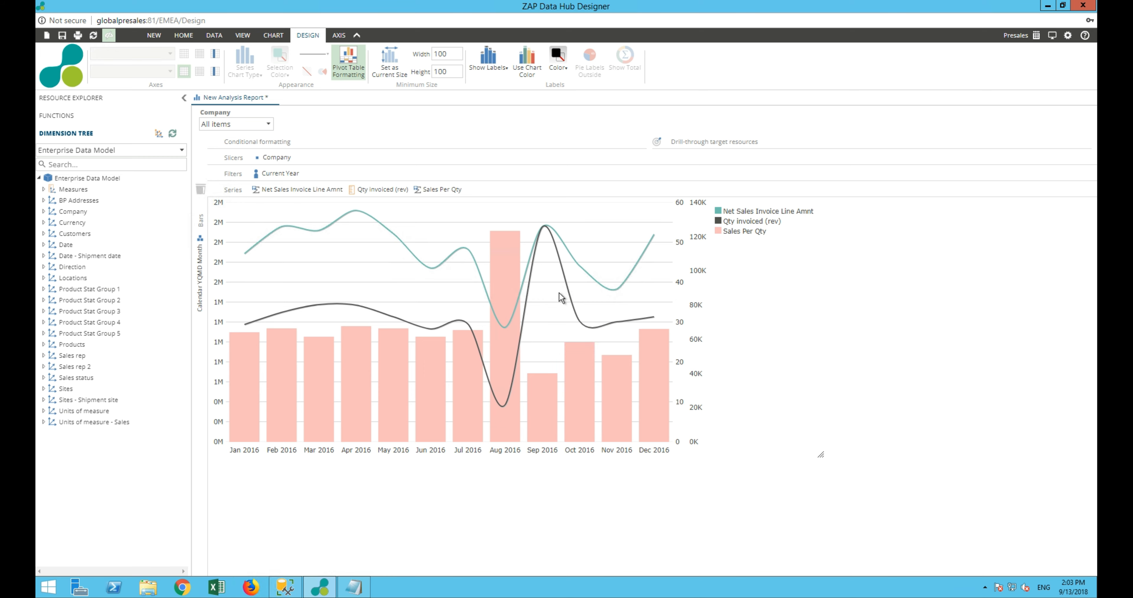
Hide the labels of Vertical Axis #2 and Vertical Axis #3, and turn off the chart's horizontal gridlines
mouse_move(580, 325)
left_click(340, 37)
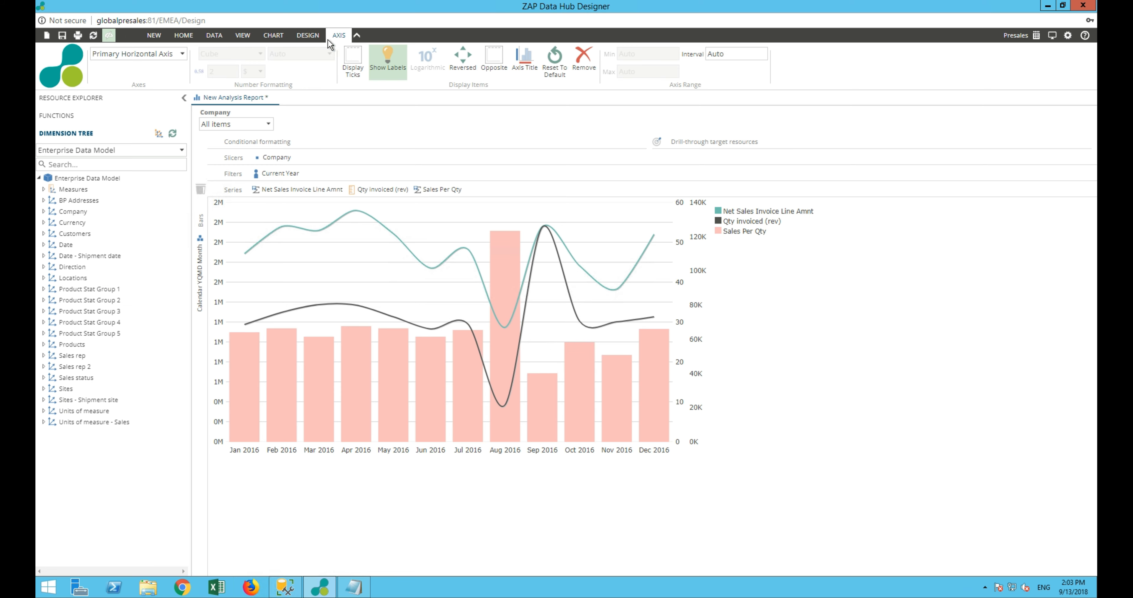
left_click(142, 56)
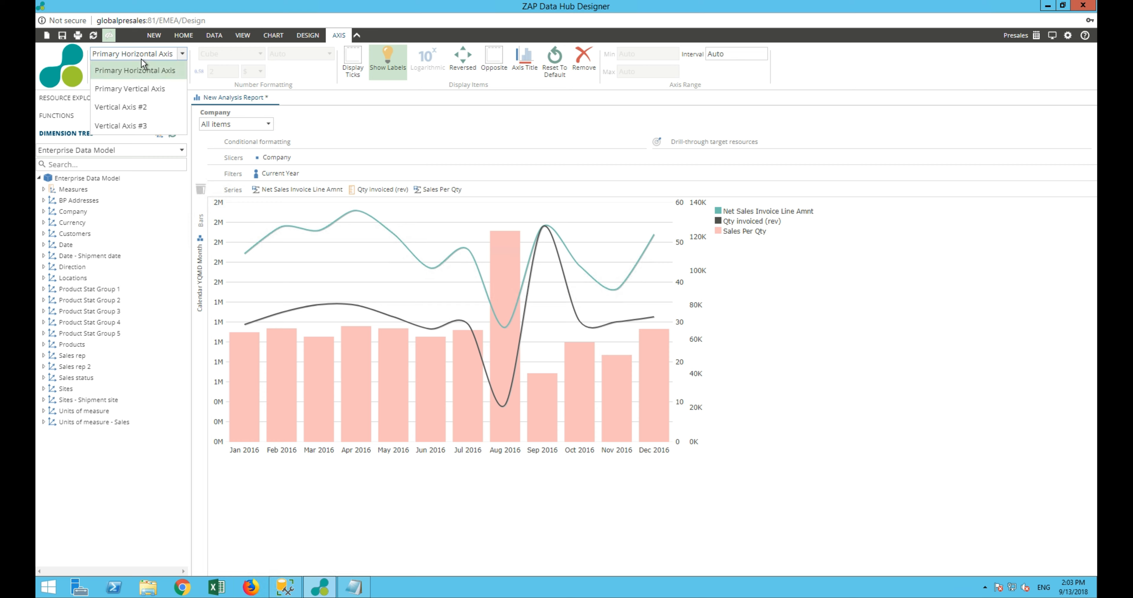
left_click(116, 107)
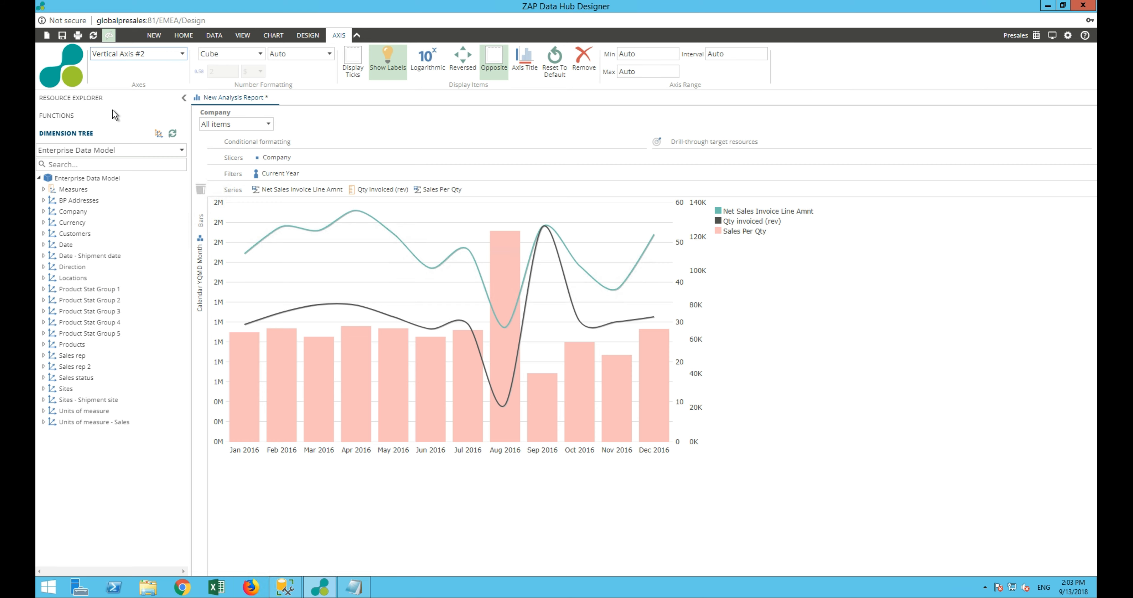
left_click(387, 60)
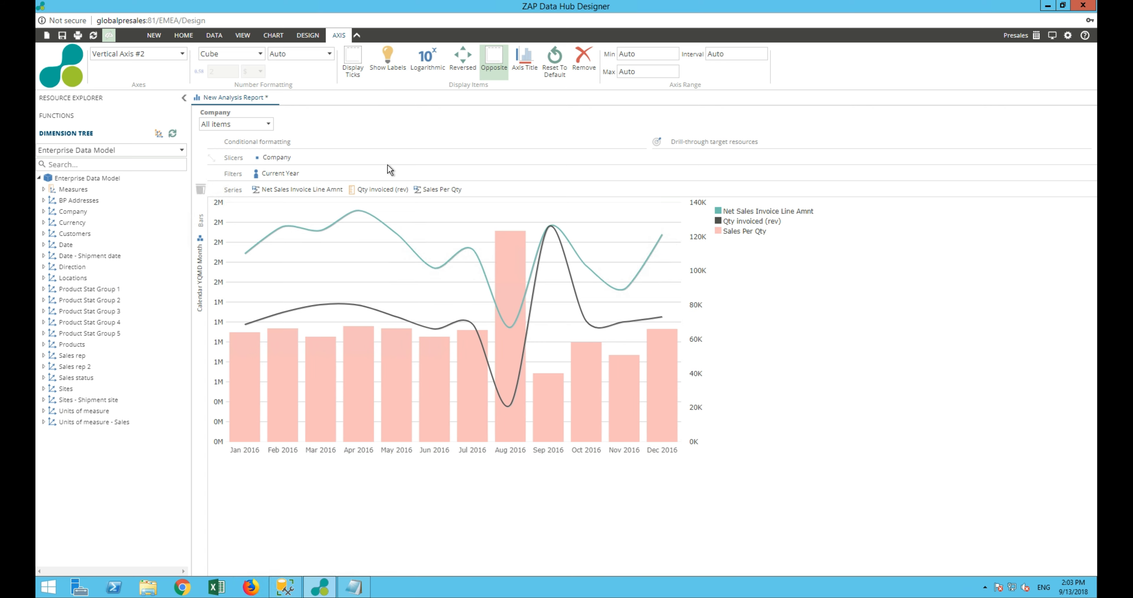
left_click(161, 57)
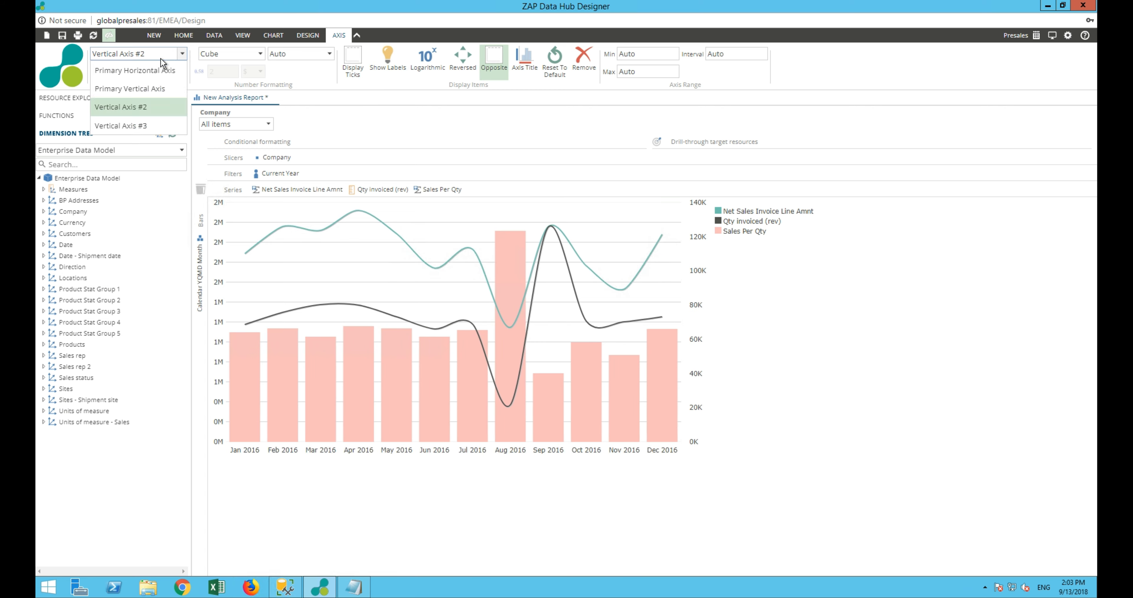
left_click(135, 123)
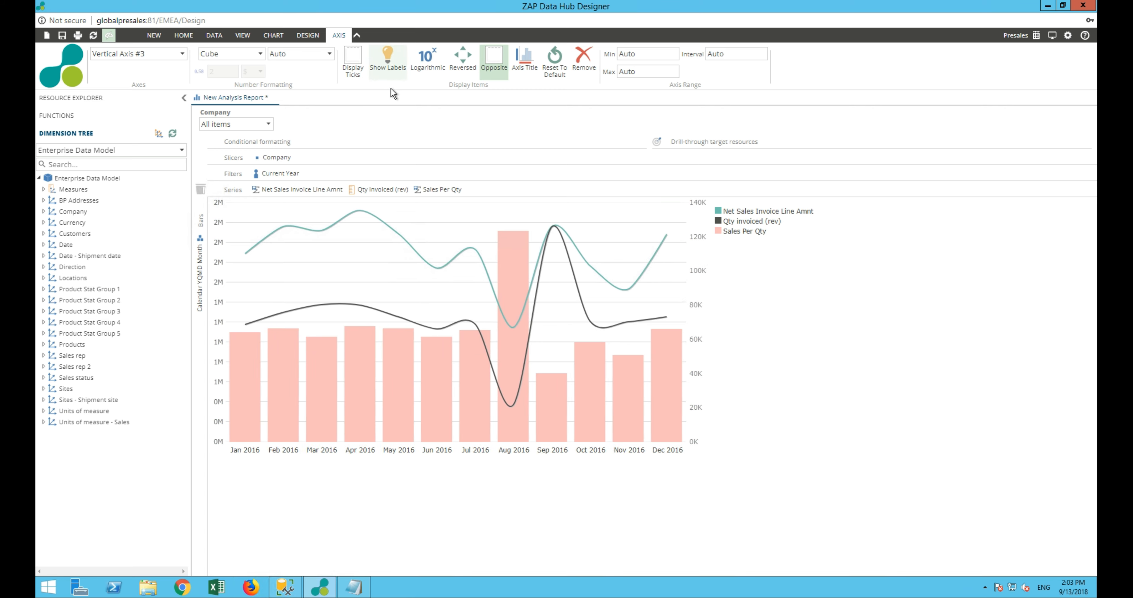
left_click(387, 62)
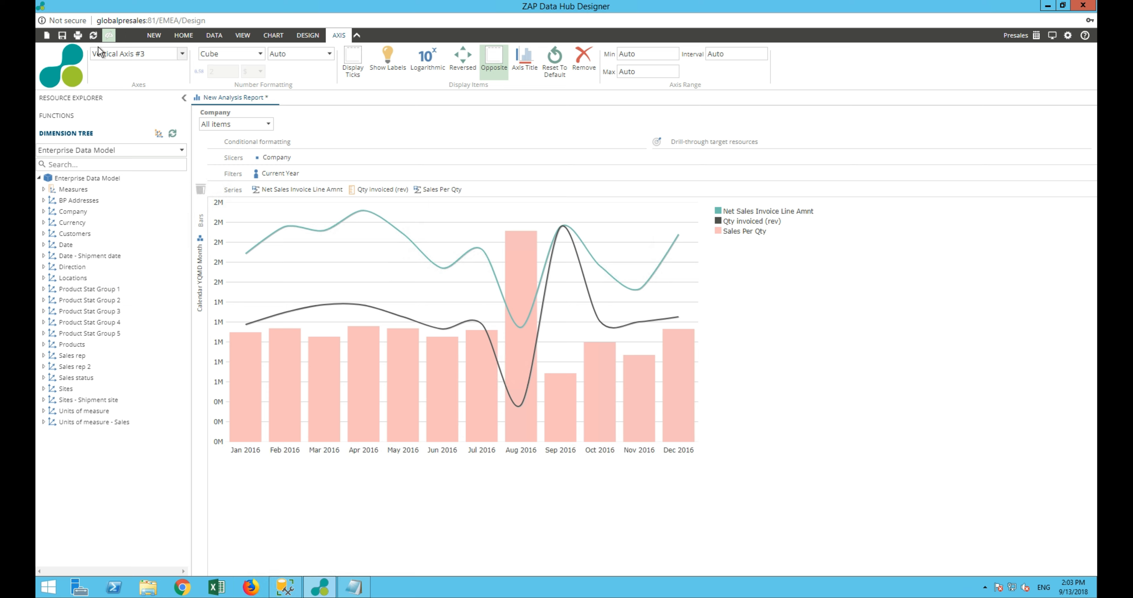
left_click(291, 35)
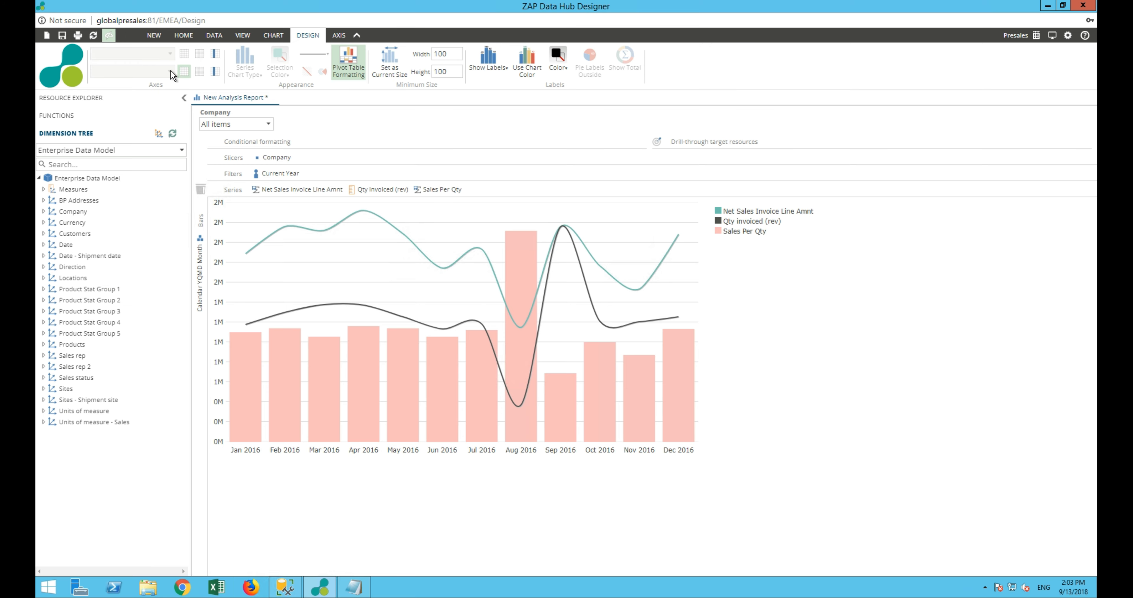
left_click(187, 73)
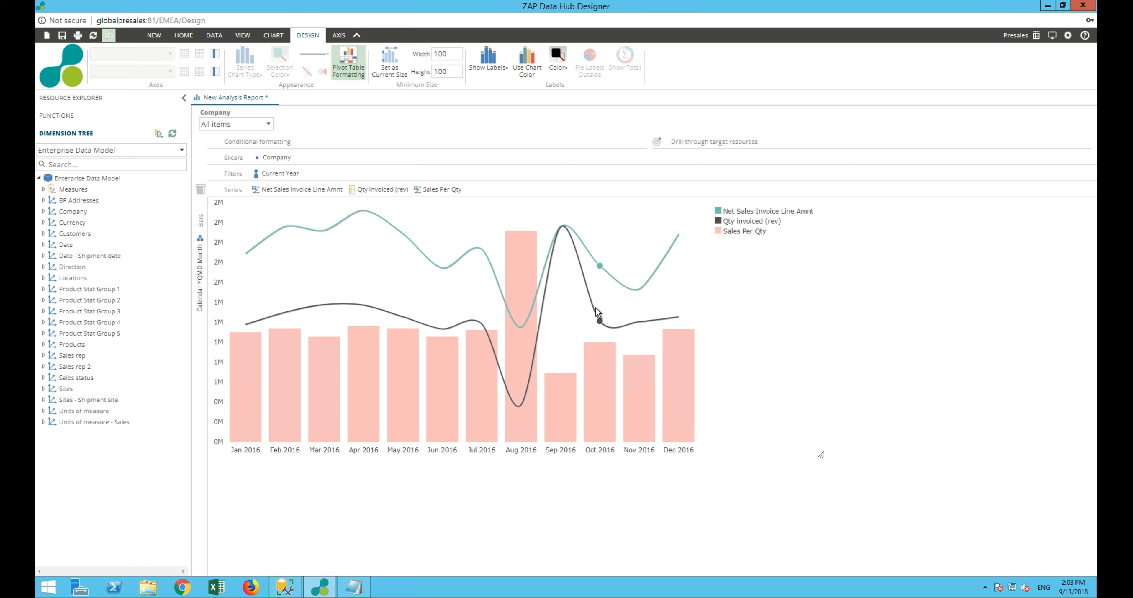
Drill down on the Oct 2016 point of Qty Invoiced (rev), and drill back up to the monthly chart
right_click(600, 323)
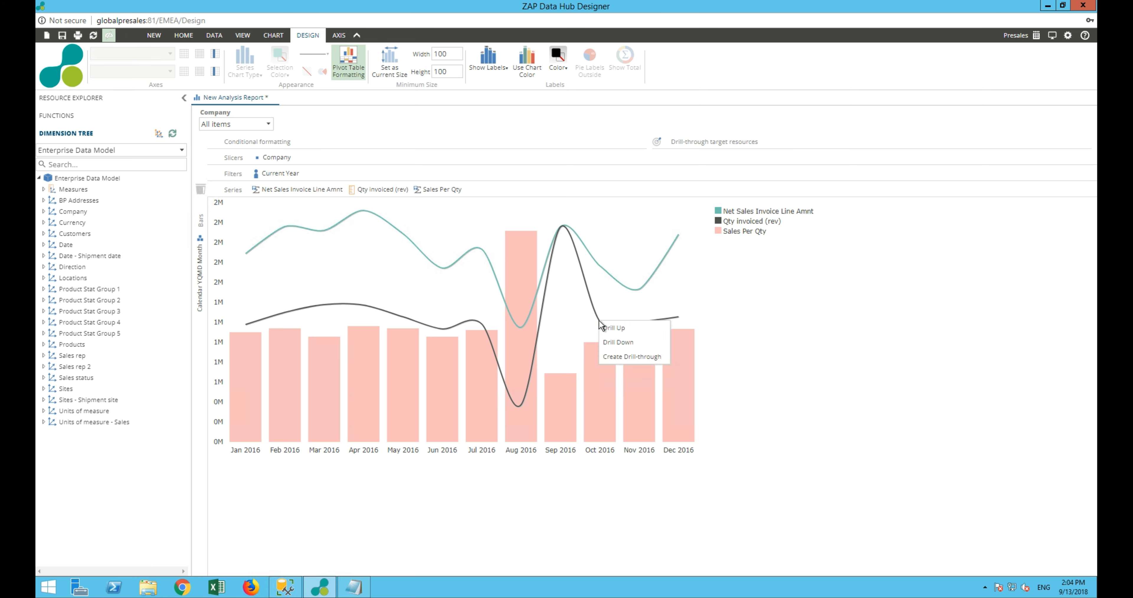
left_click(613, 346)
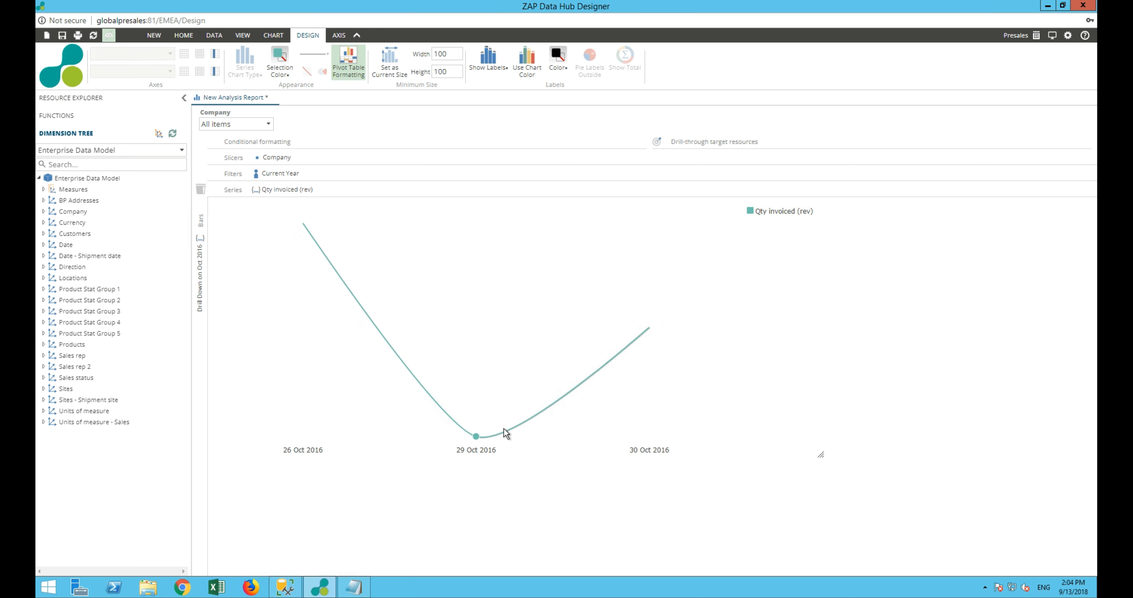
right_click(478, 437)
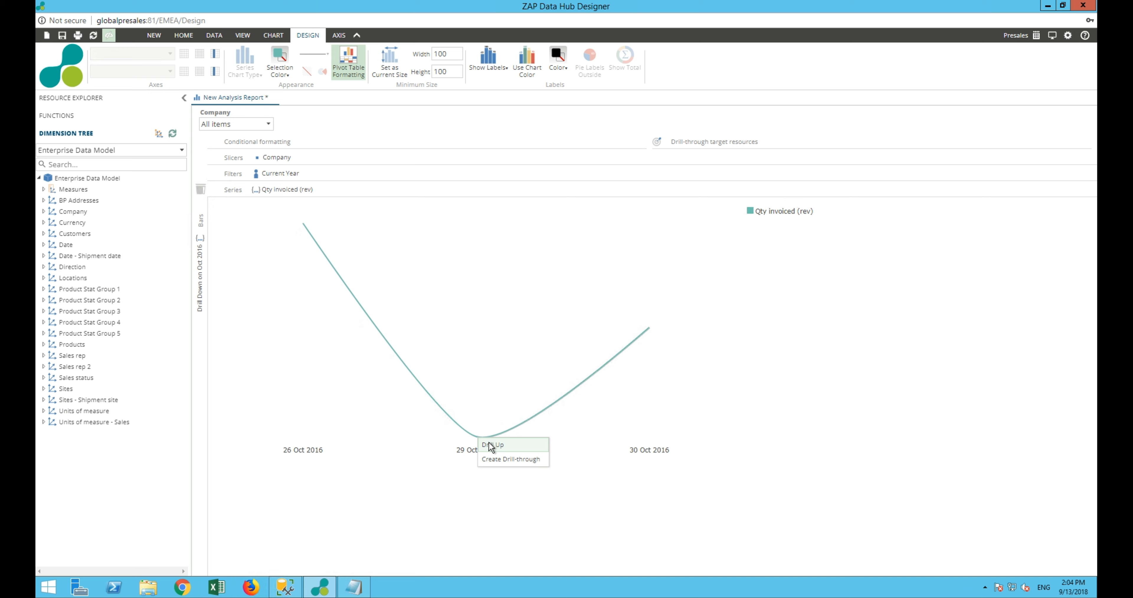
left_click(491, 446)
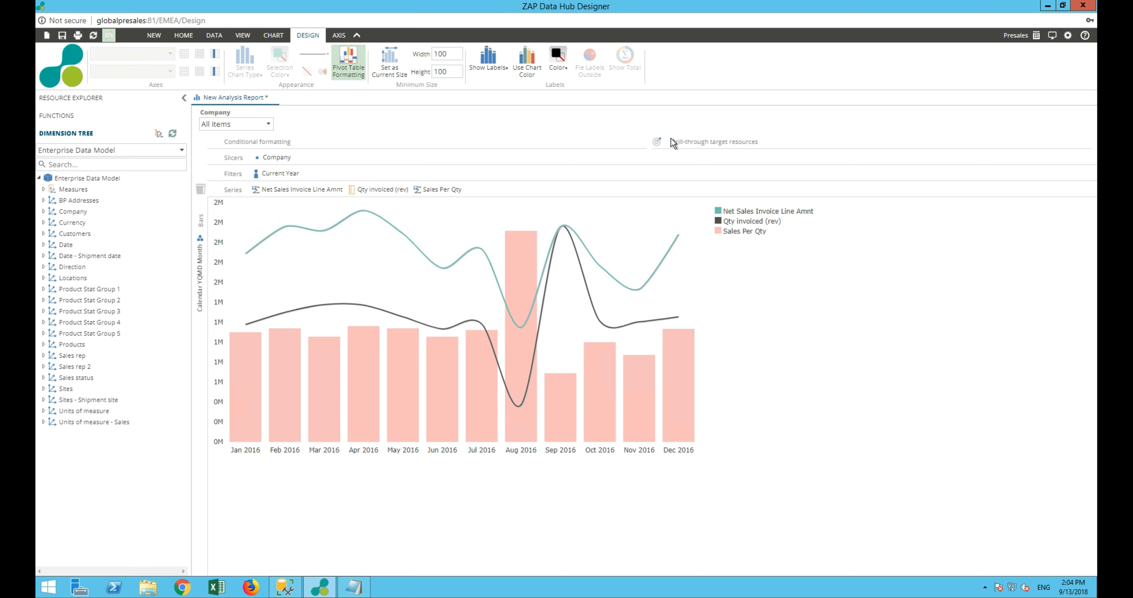
Create a drill-through from the Oct 2016 Qty Invoiced (rev) point and filter Company to NA Process (NA20) and NA Discrete (NA10)
right_click(601, 326)
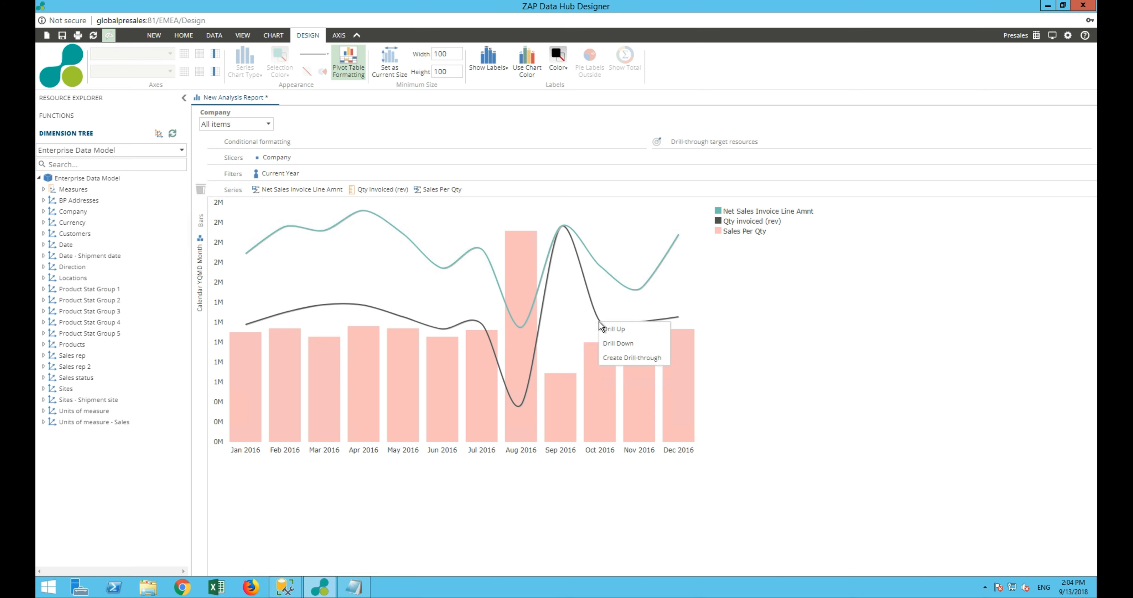
left_click(614, 357)
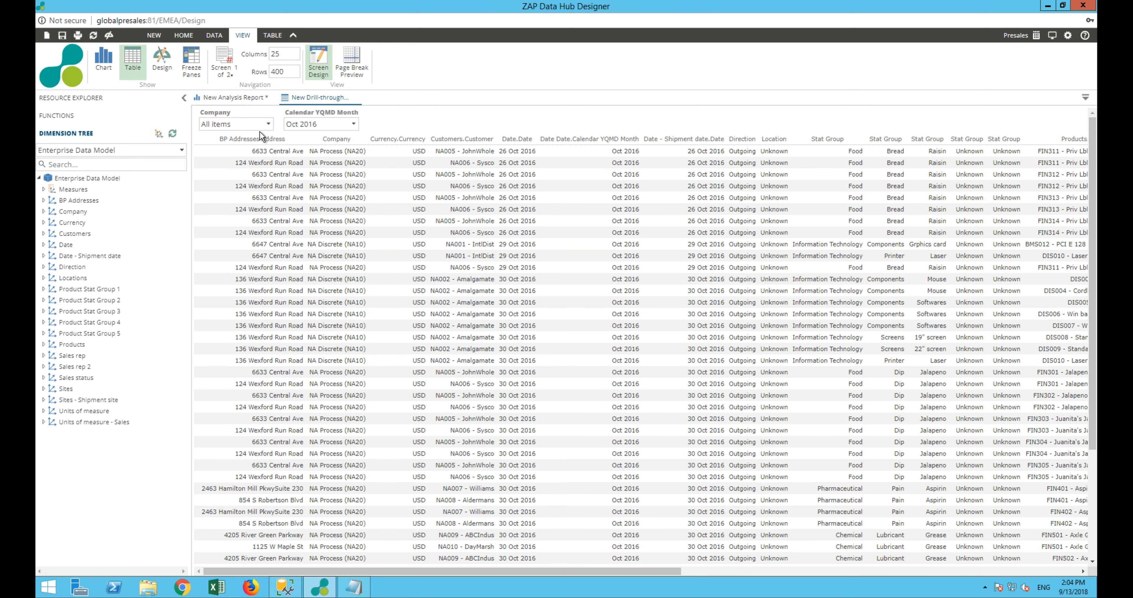
left_click(254, 128)
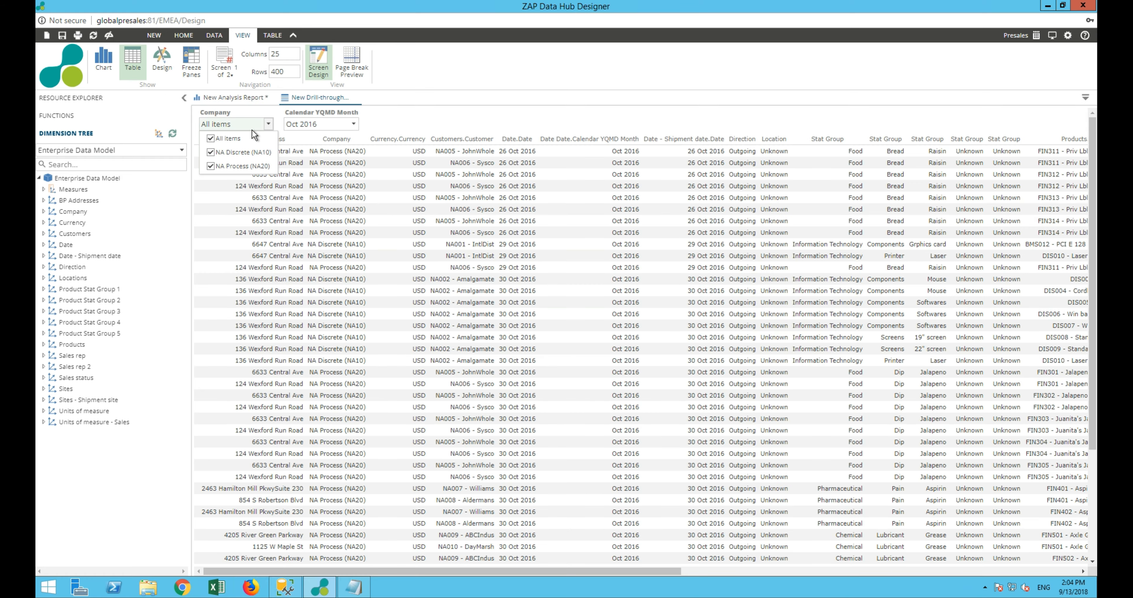
left_click(229, 139)
left_click(237, 166)
left_click(211, 152)
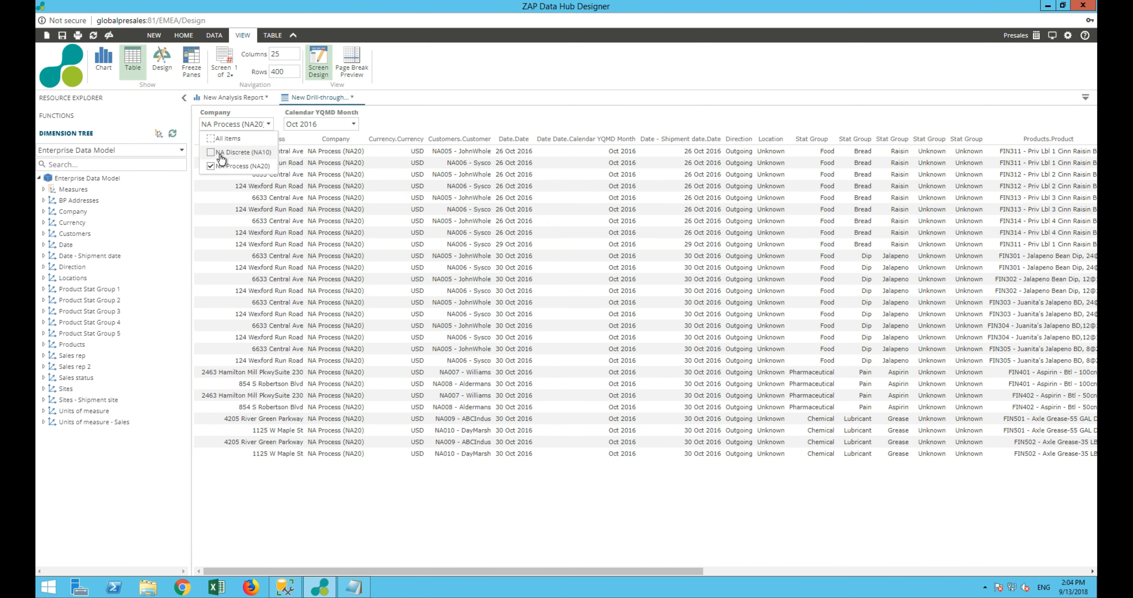
View the drill-through's month filter options and close the drill-through, discarding its changes
left_click(294, 126)
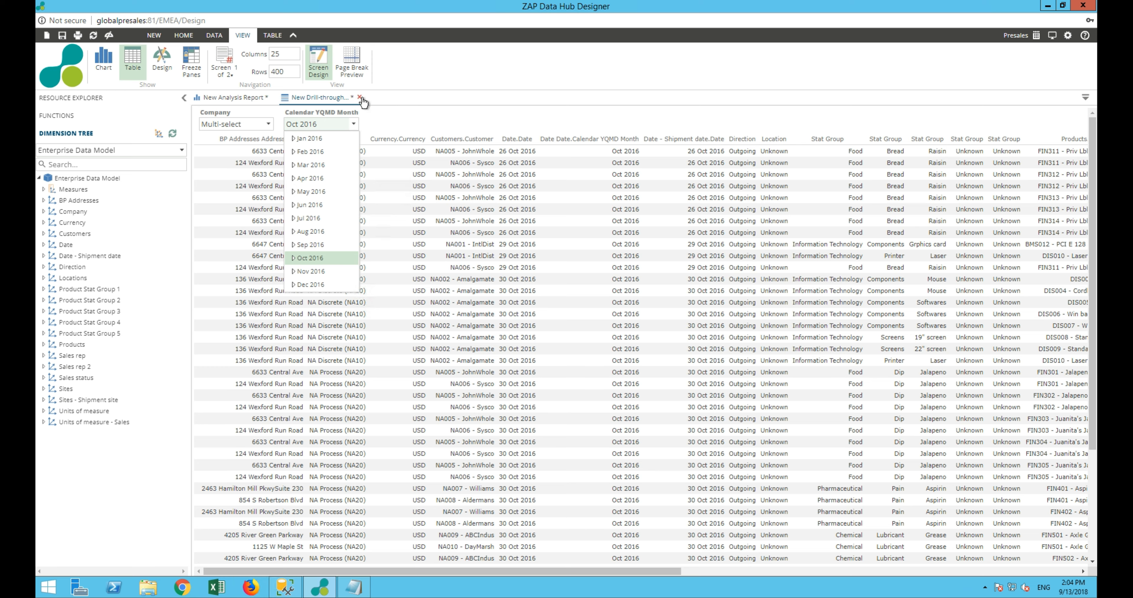
left_click(359, 97)
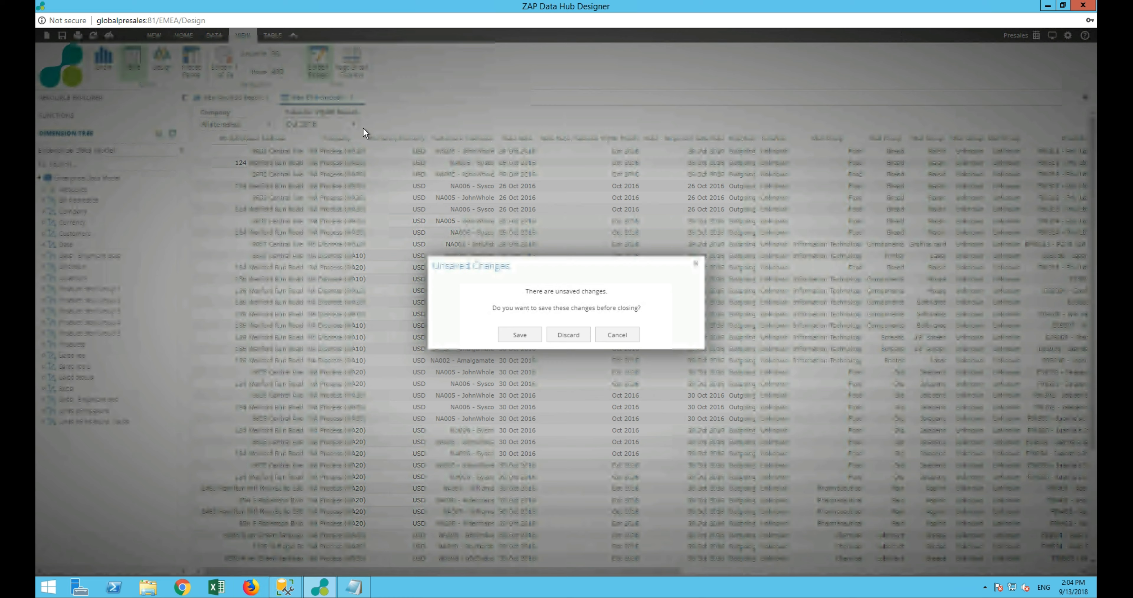
left_click(568, 334)
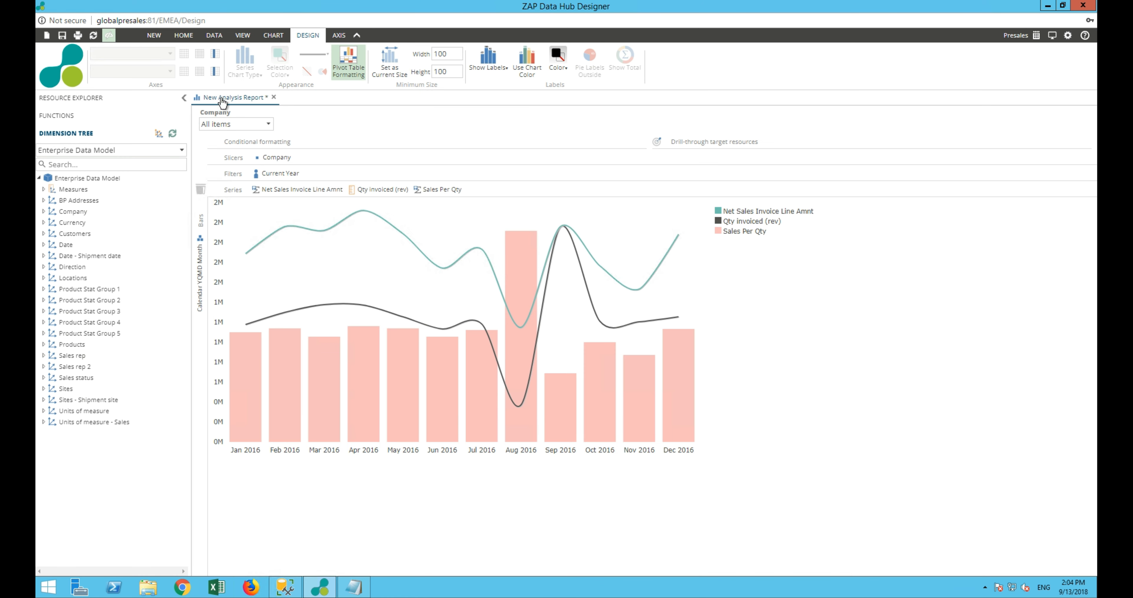
Save the analysis report as Sales in the Presales folder
left_click(62, 35)
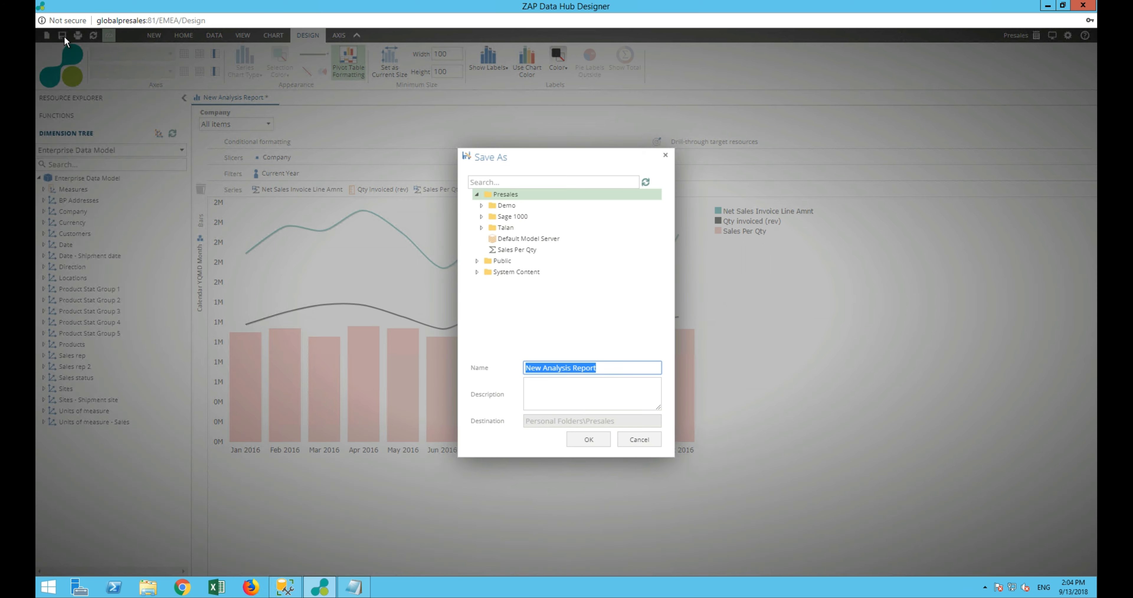
type("Sales")
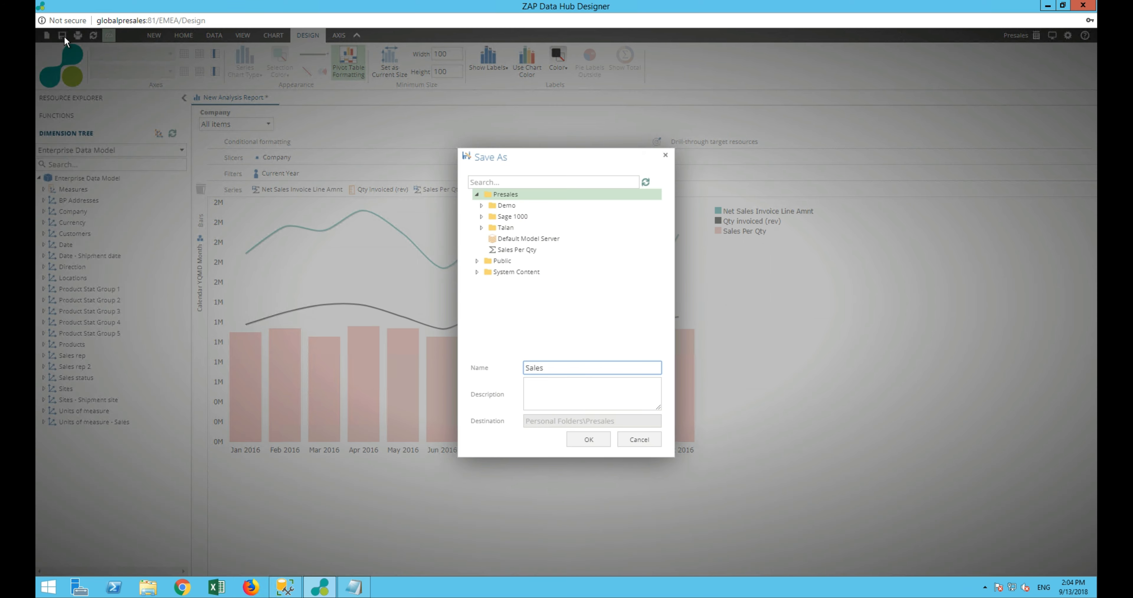
key("Return")
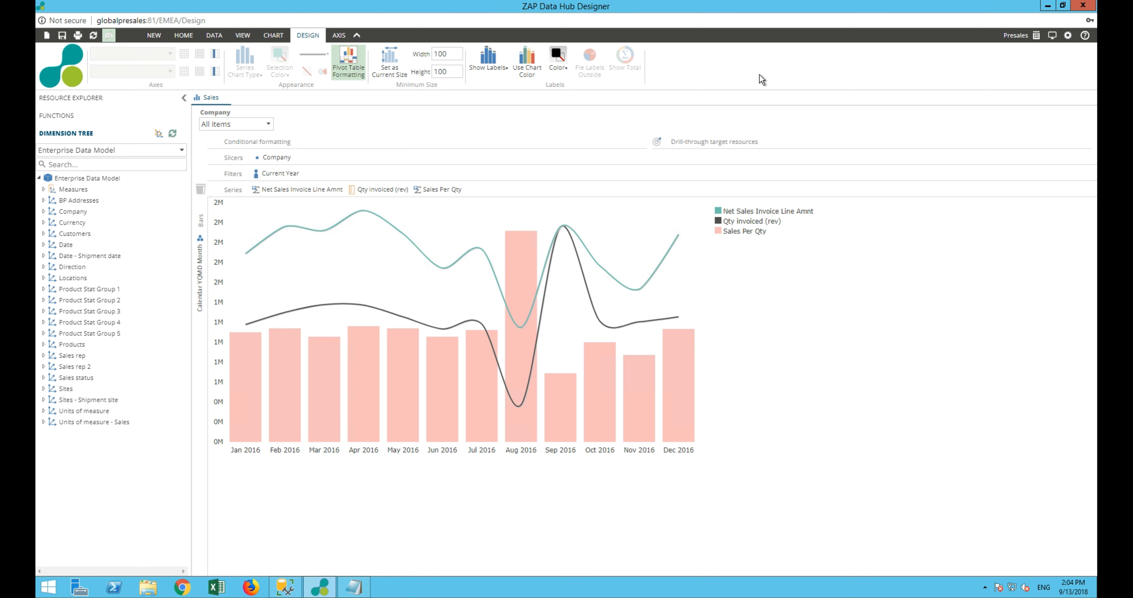
Open the Sales report in the browser viewer and create a drill-through from the Oct 2016 Qty Invoiced (rev) point
left_click(1054, 35)
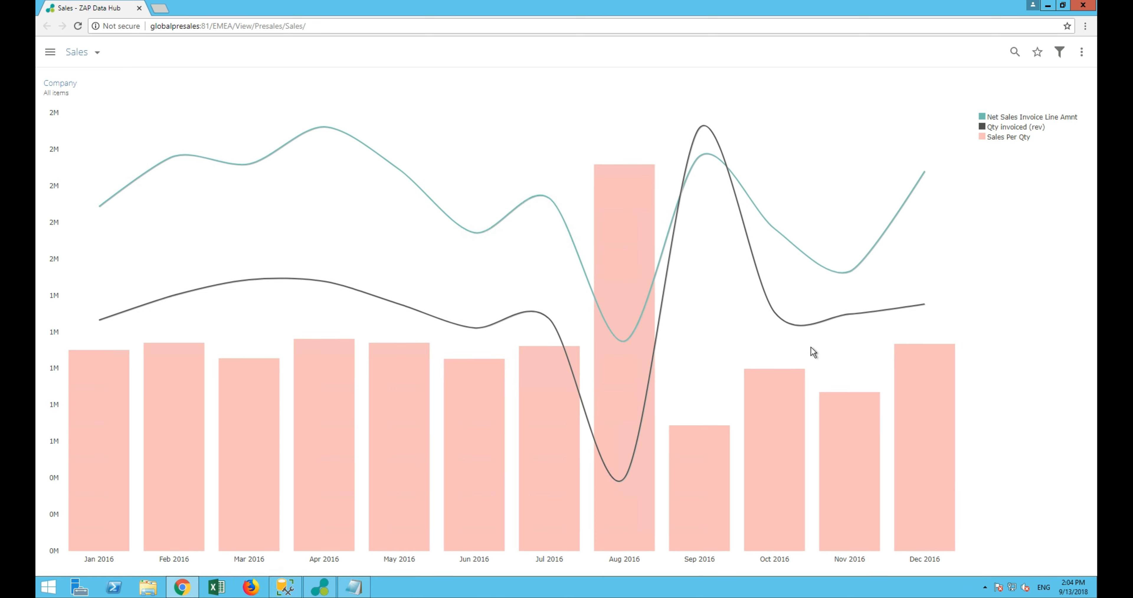
right_click(778, 313)
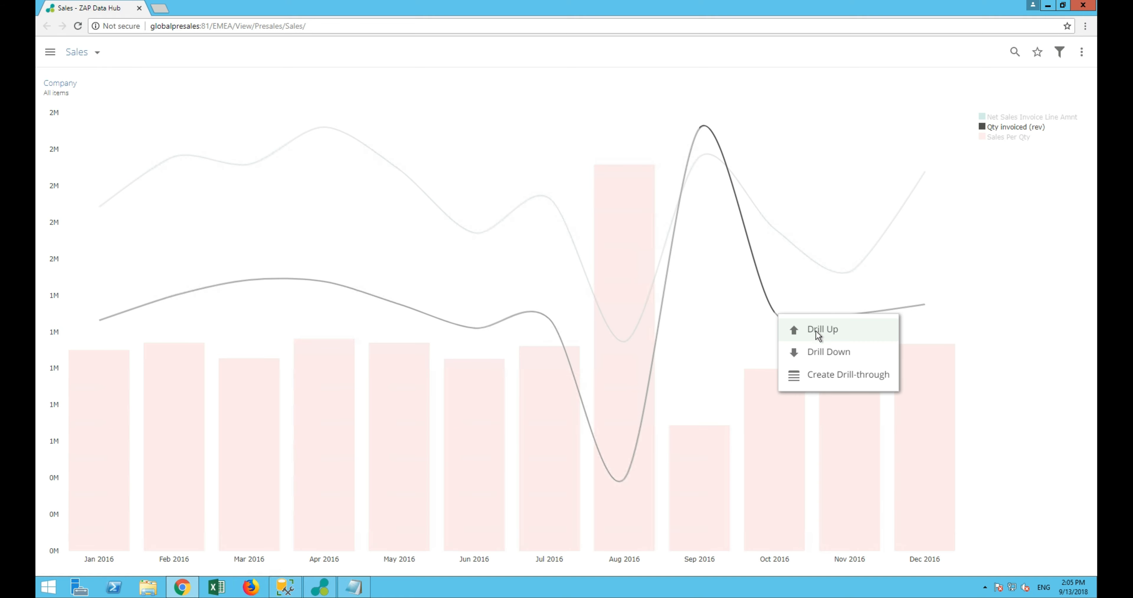
left_click(827, 375)
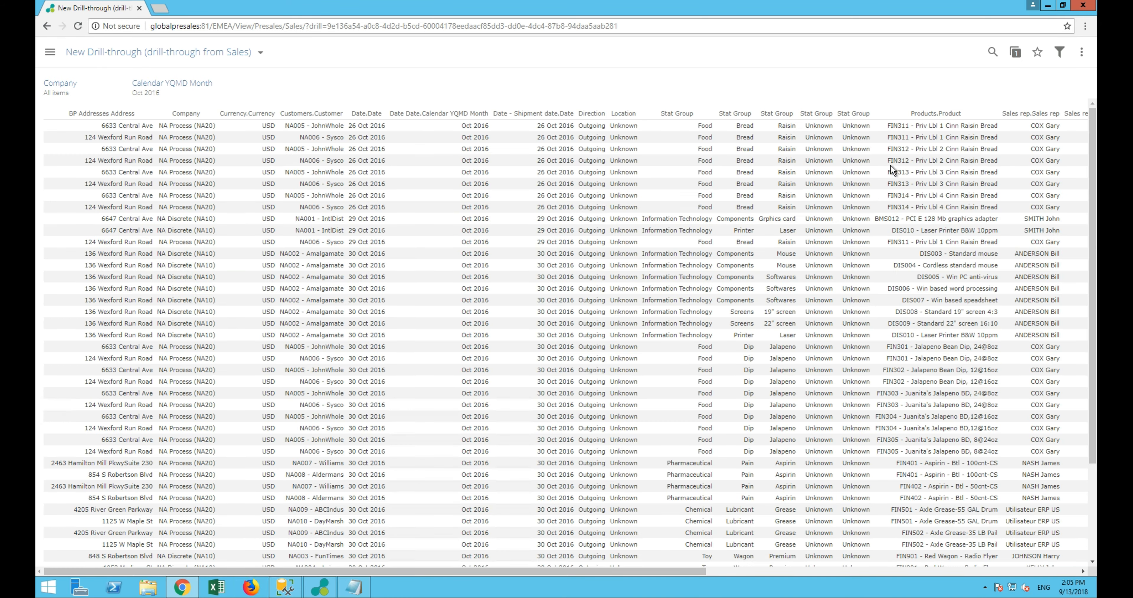
Download the drill-through table as an Excel file
left_click(1082, 52)
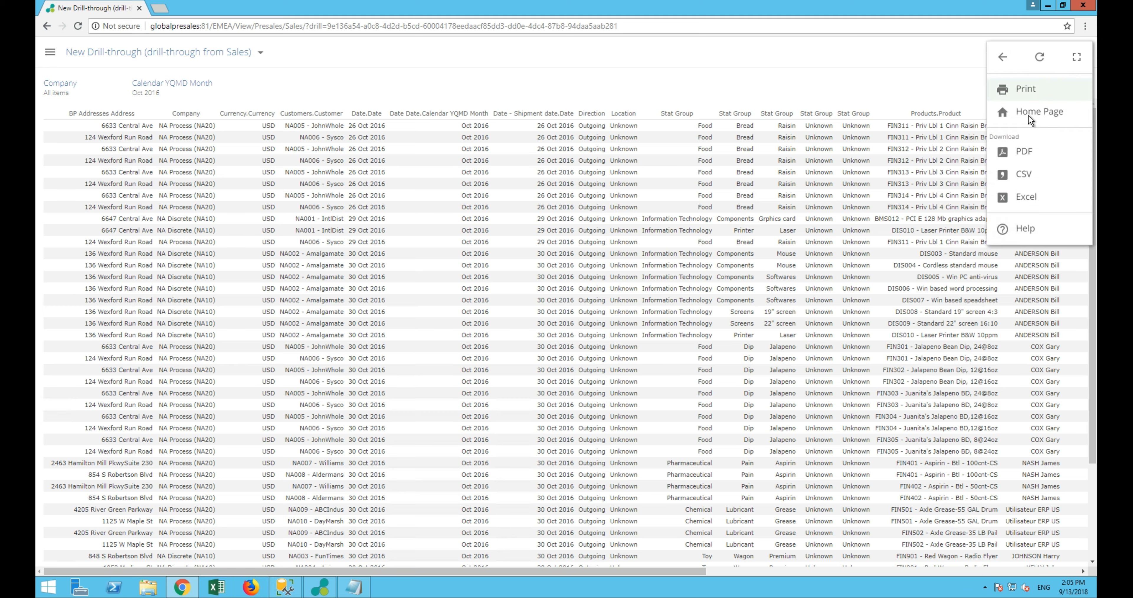
left_click(1006, 194)
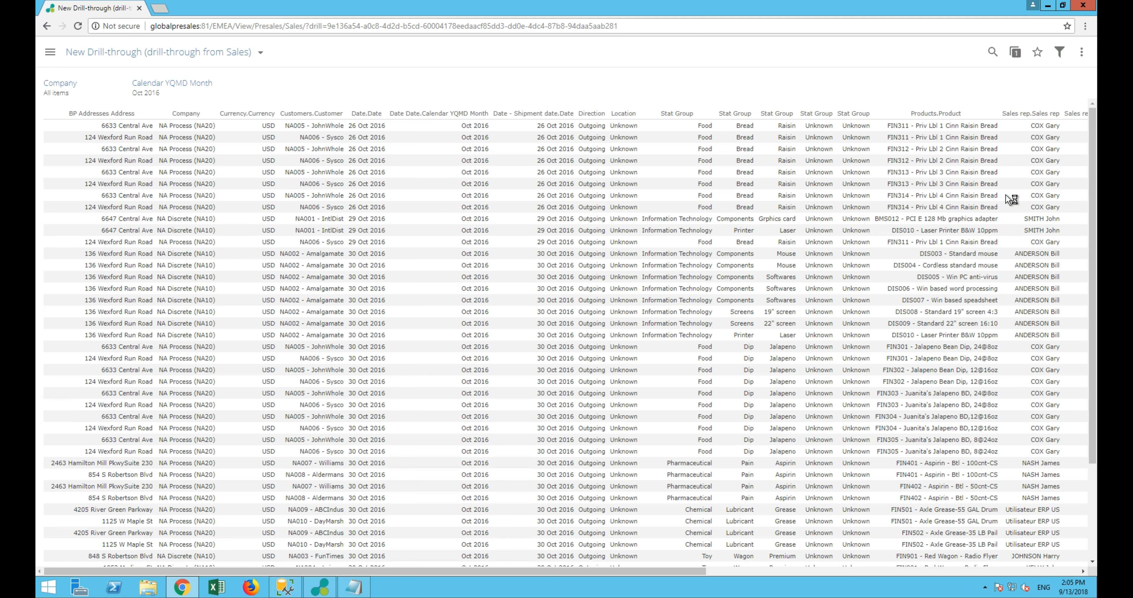